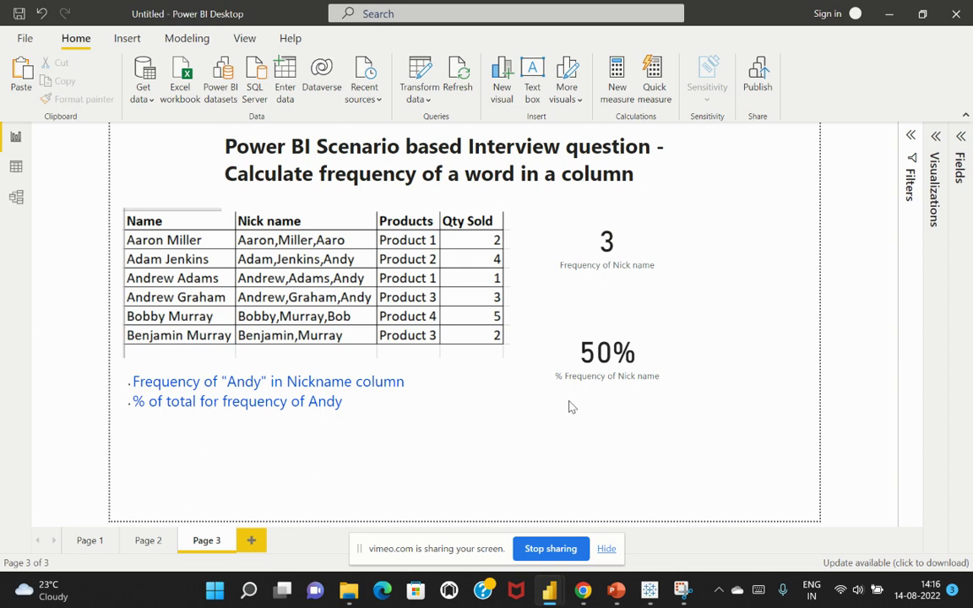
# Step: Examine the two frequency cards and the "Andy" frequency requirement on Page 3, with the list of data fields shown
pyautogui.click(651, 230)
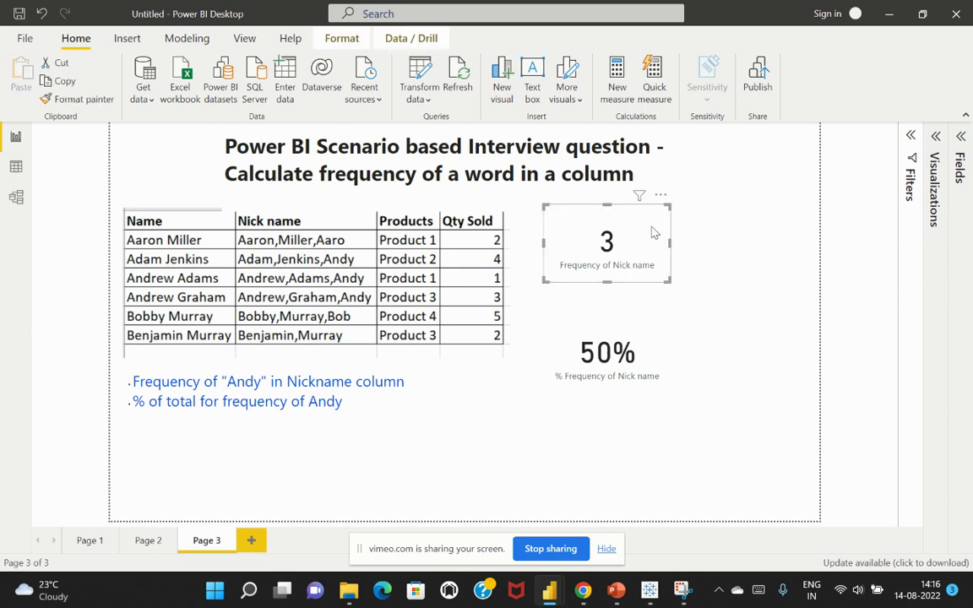
pyautogui.click(653, 349)
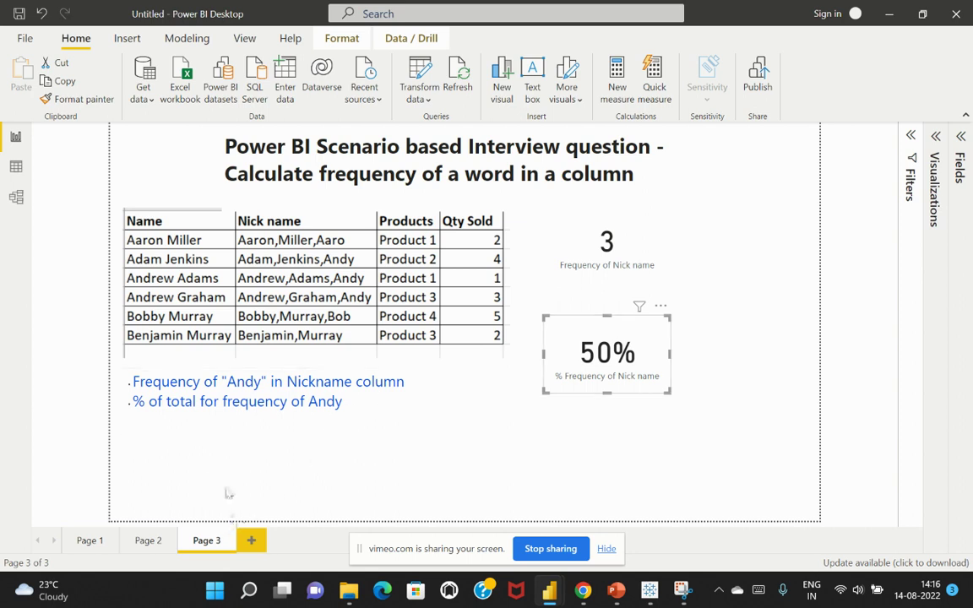
pyautogui.click(960, 136)
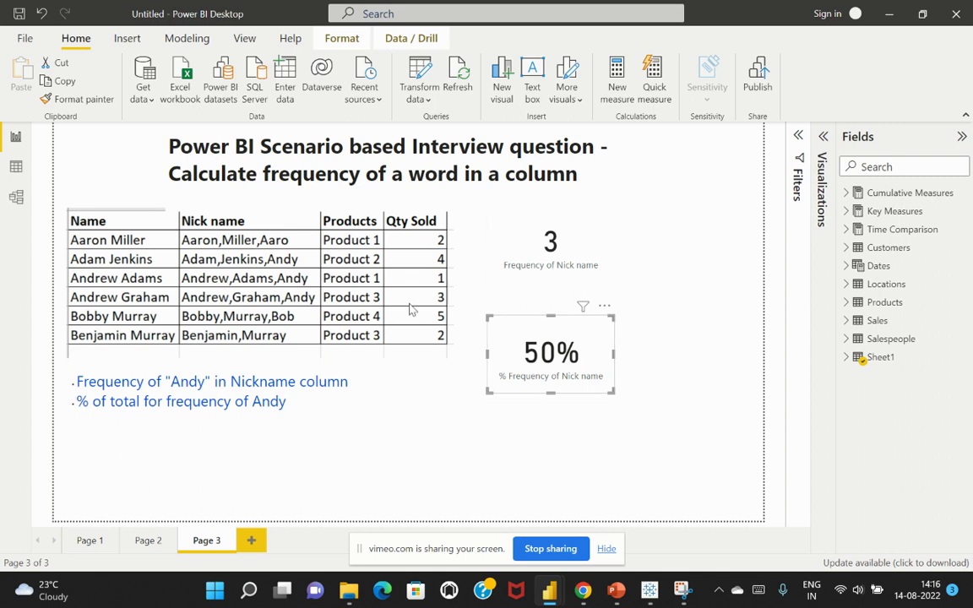
pyautogui.click(136, 379)
pyautogui.moveTo(136, 379); pyautogui.dragTo(349, 379)
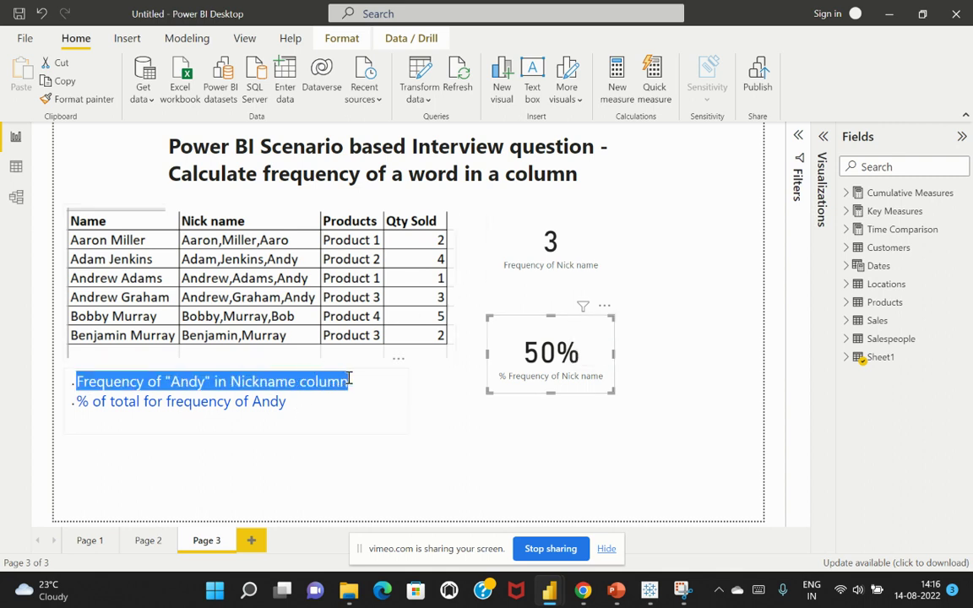
pyautogui.click(683, 396)
# Step: Create a new measure named Count of Andy in the Sheet1 table
pyautogui.click(879, 357)
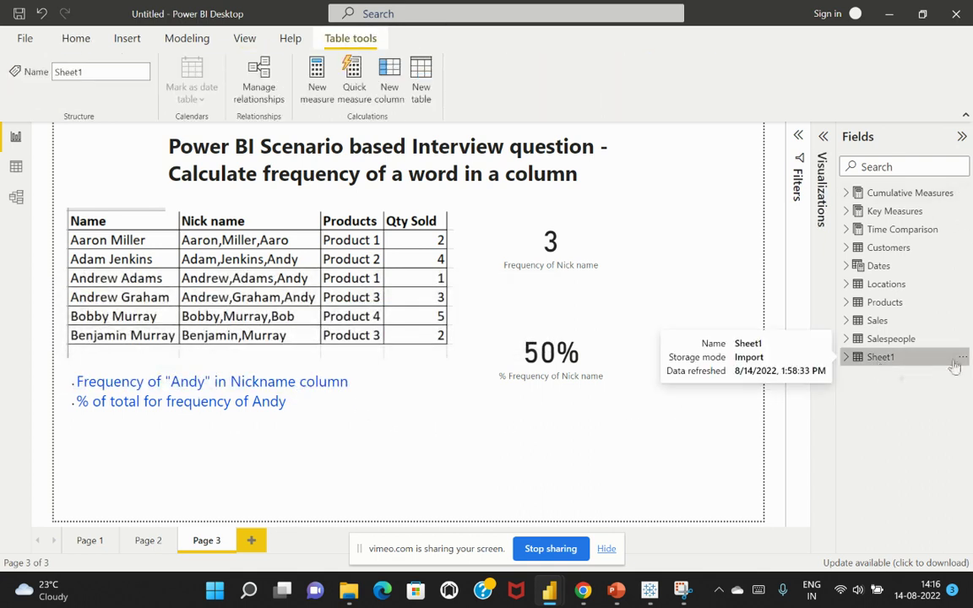
pyautogui.click(846, 357)
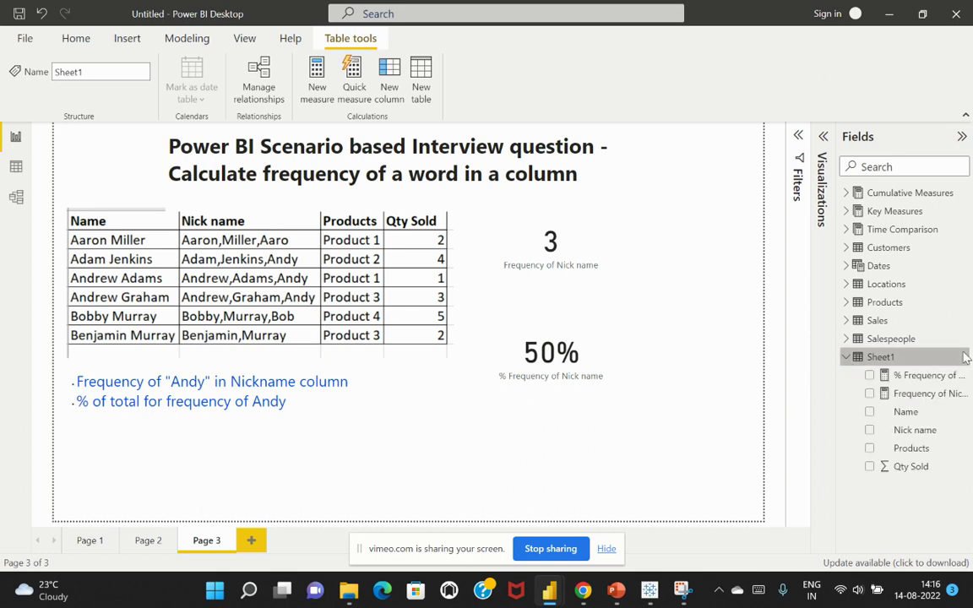
pyautogui.click(962, 357)
pyautogui.click(859, 83)
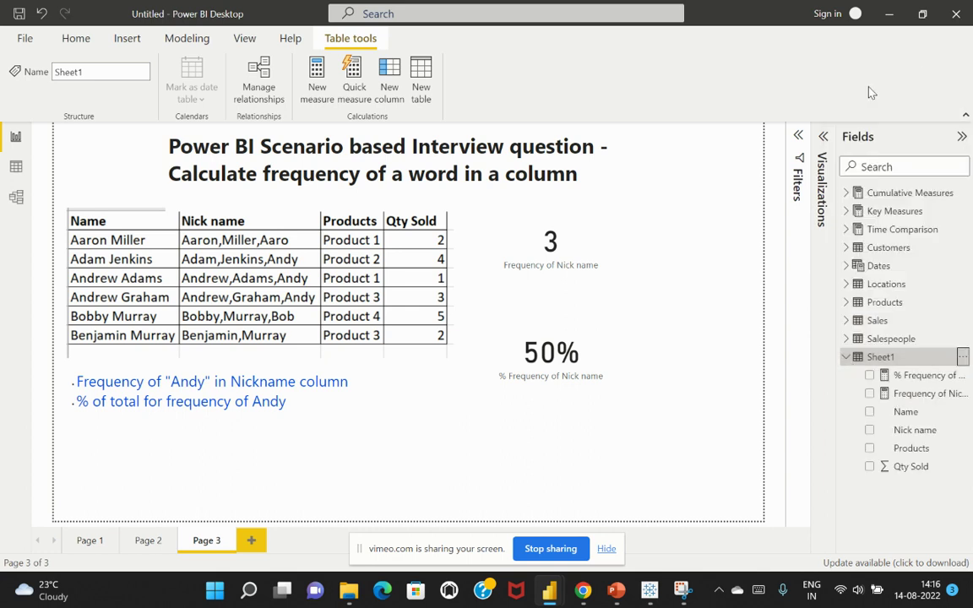
pyautogui.click(132, 134)
pyautogui.moveTo(143, 134); pyautogui.dragTo(88, 125)
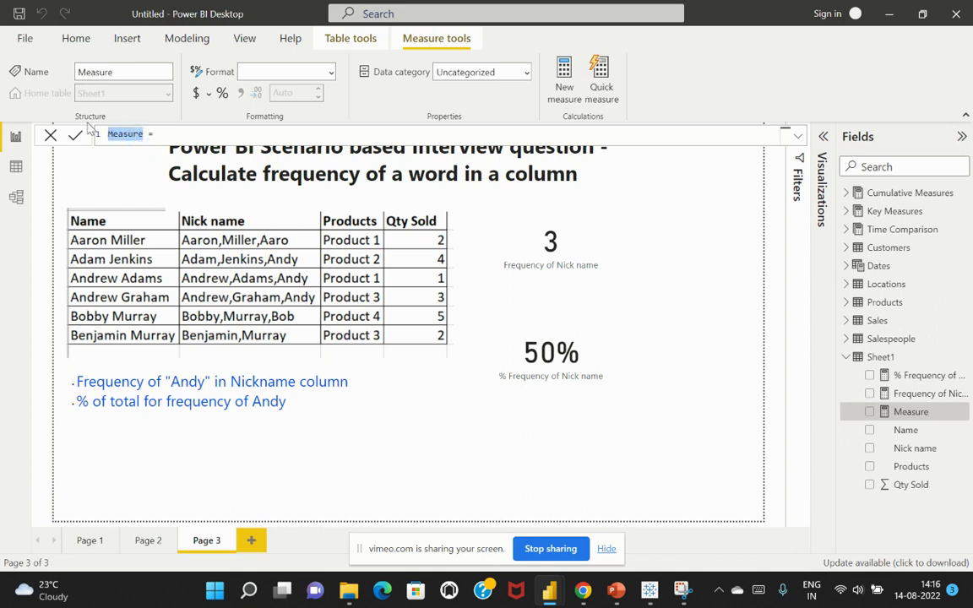
pyautogui.write('Coun')
pyautogui.write('t of Andy')
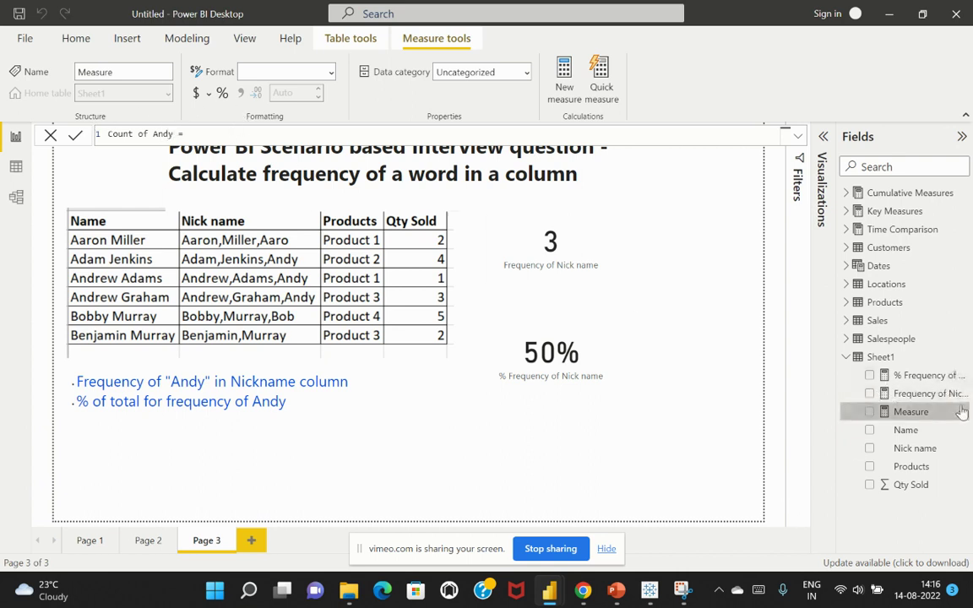
# Step: Start the measure's formula with CALCULATE and use COUNT(Sheet1[Nick name]) as its expression
pyautogui.click(202, 132)
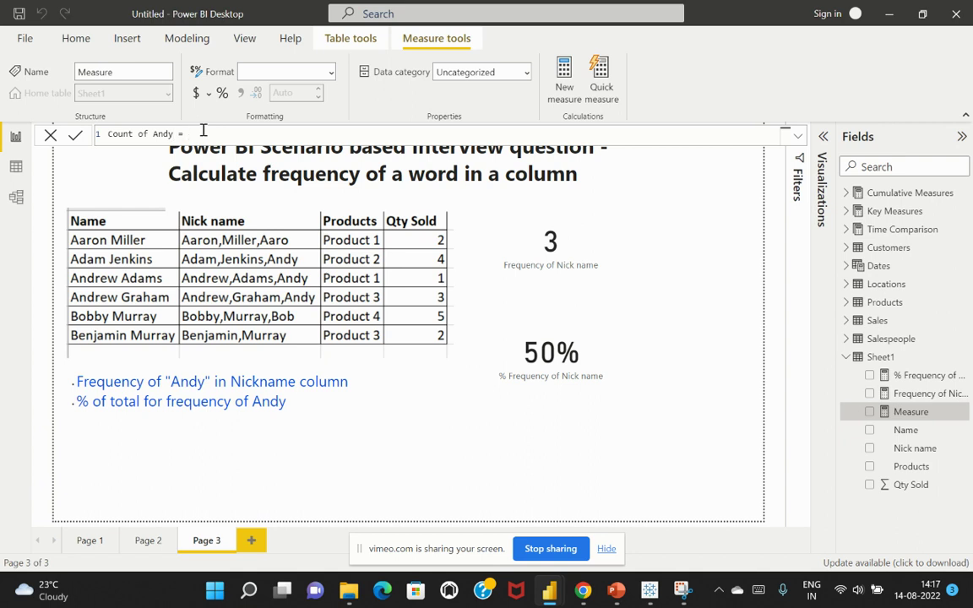
pyautogui.write('CALCUL')
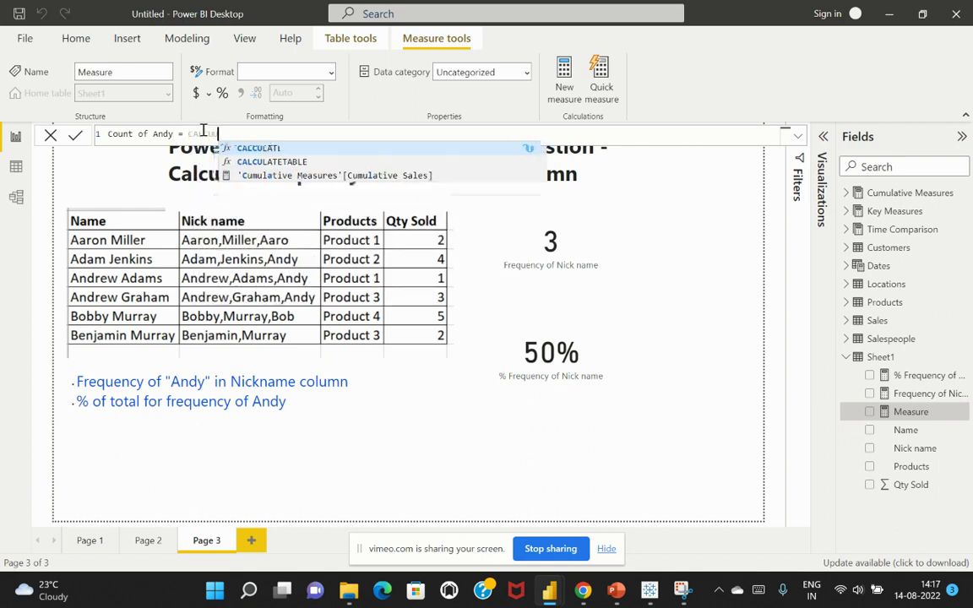
pyautogui.hotkey('shift', 'Return')
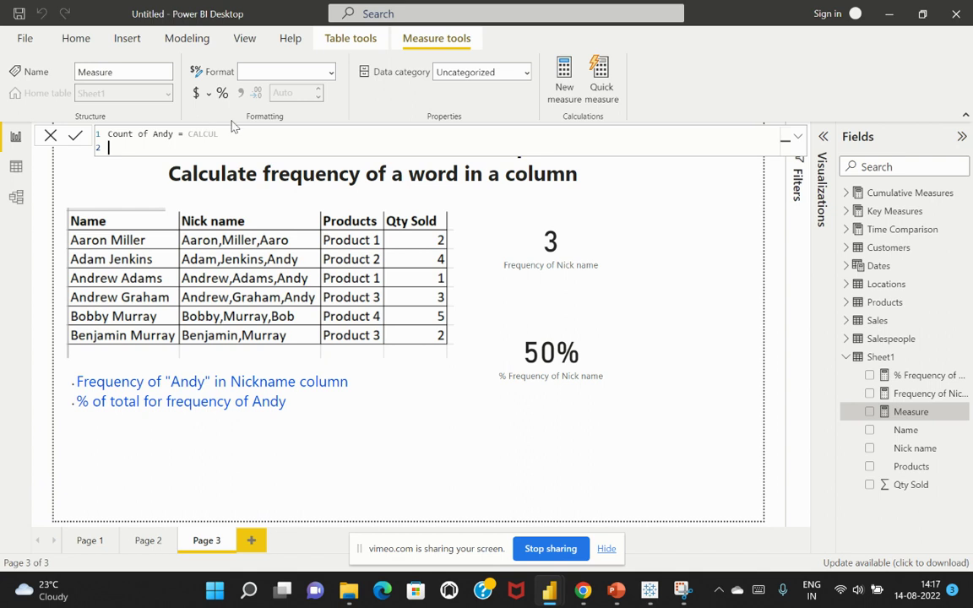
pyautogui.write('a')
pyautogui.click(267, 151)
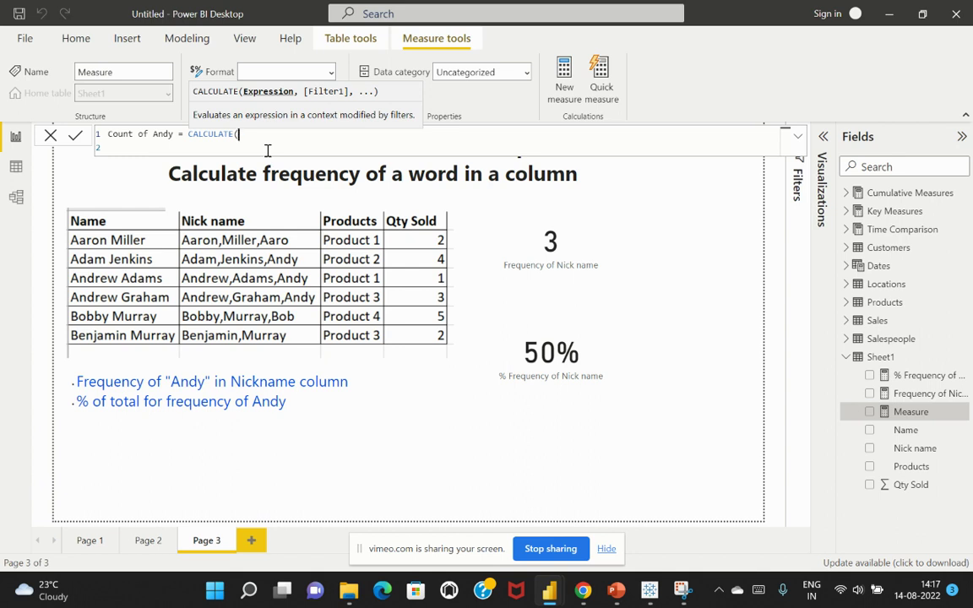
pyautogui.write('count')
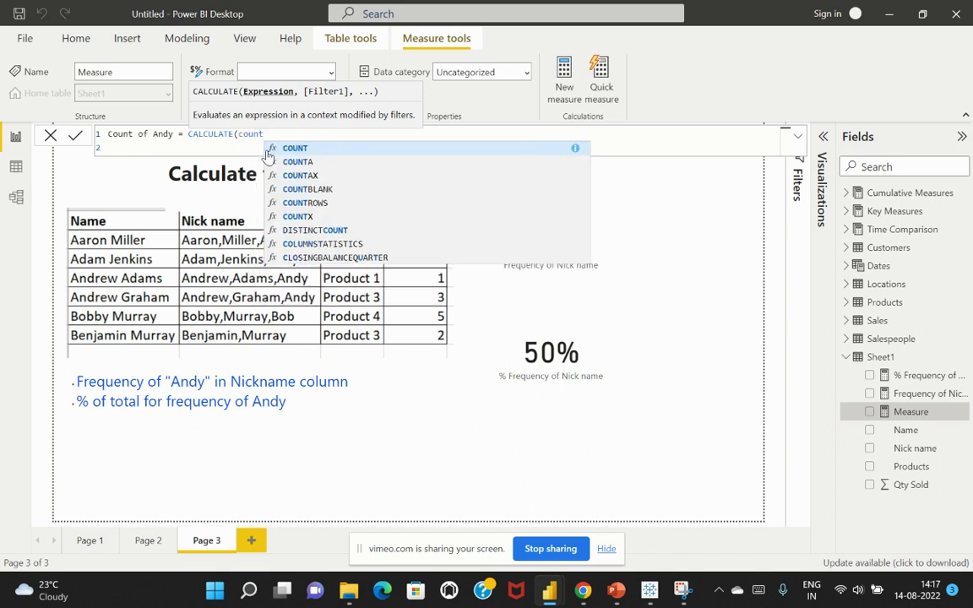
pyautogui.press('Tab')
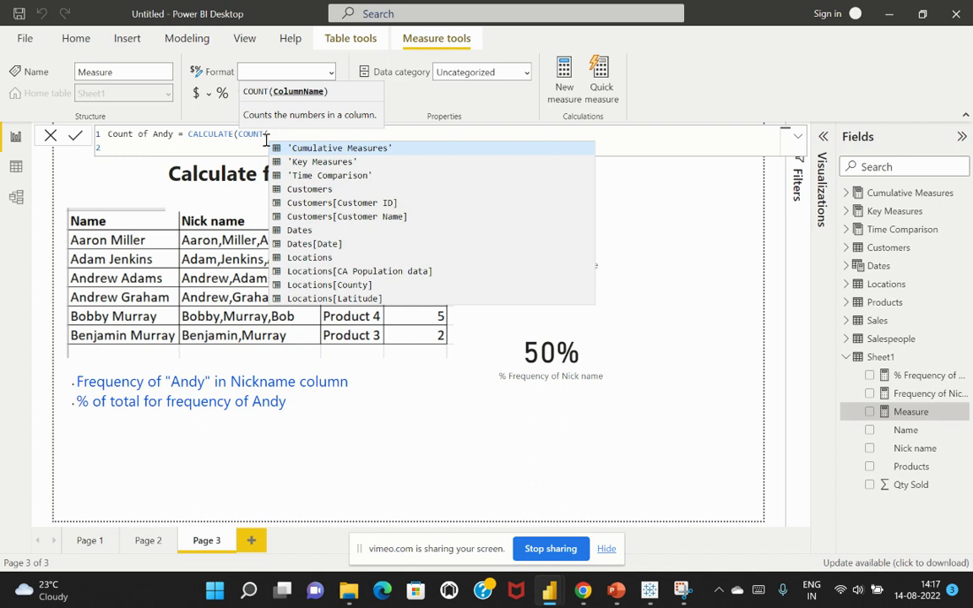
pyautogui.write('Sheet')
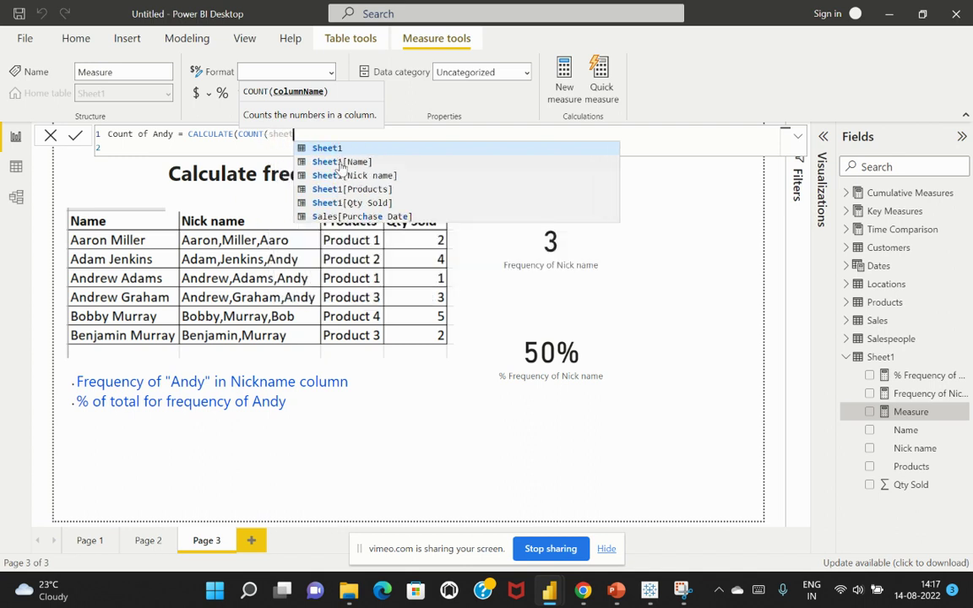
pyautogui.doubleClick(353, 180)
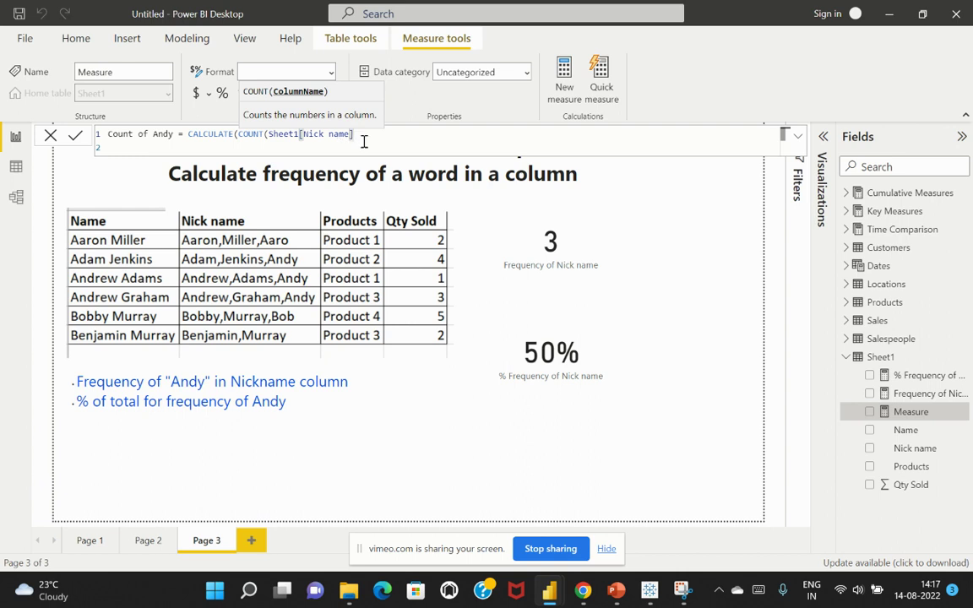
pyautogui.write(')')
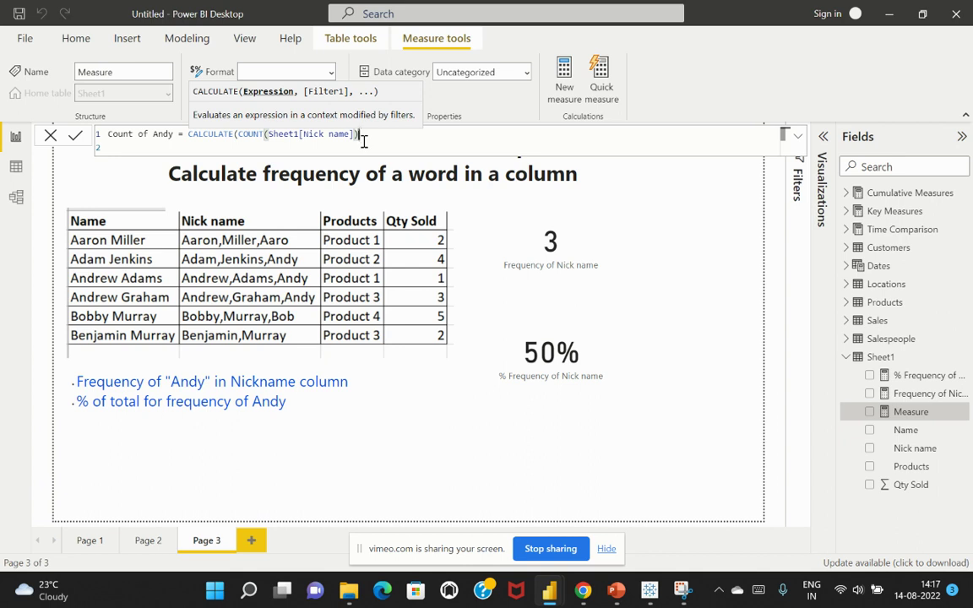
# Step: Add SEARCH("Andy",Sheet1[Nick name],1,0) as the CALCULATE filter, close the formula and commit the measure
pyautogui.write(',')
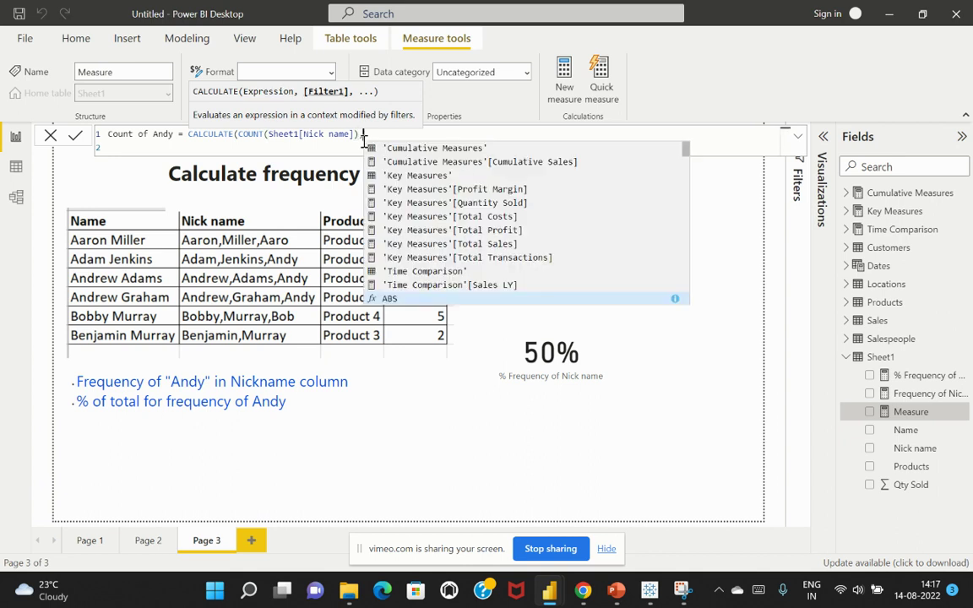
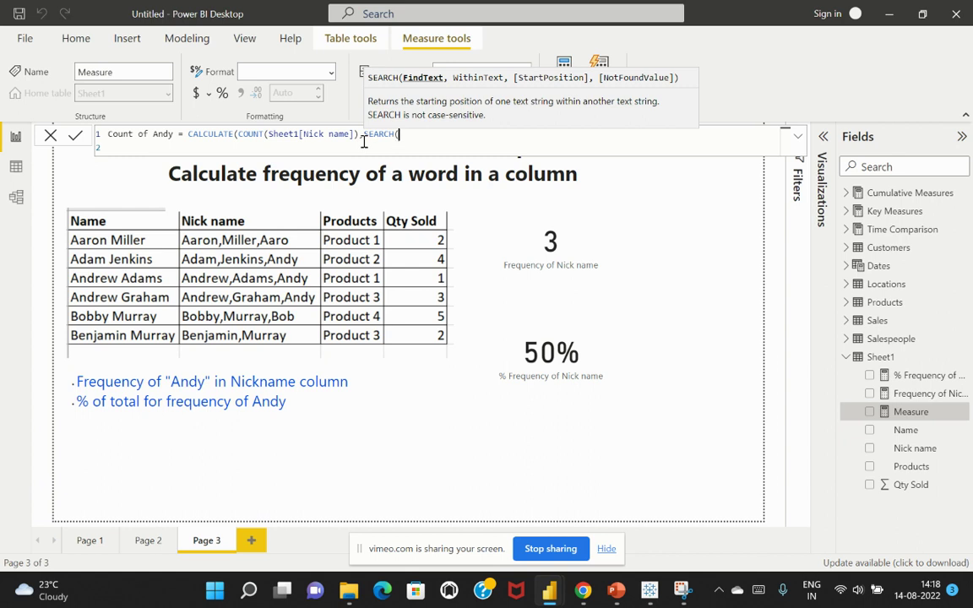
pyautogui.write('"Andy",')
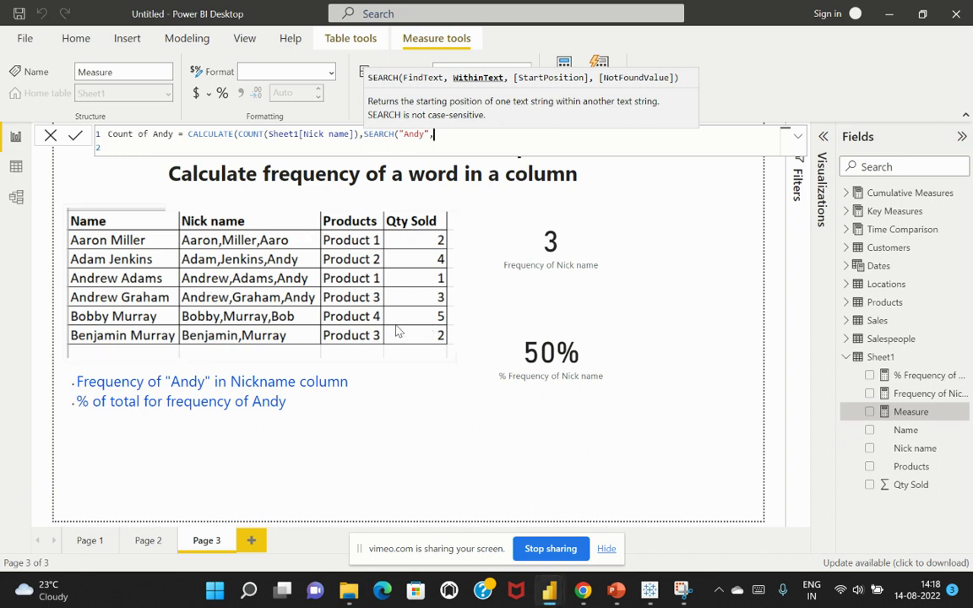
pyautogui.write('sheet')
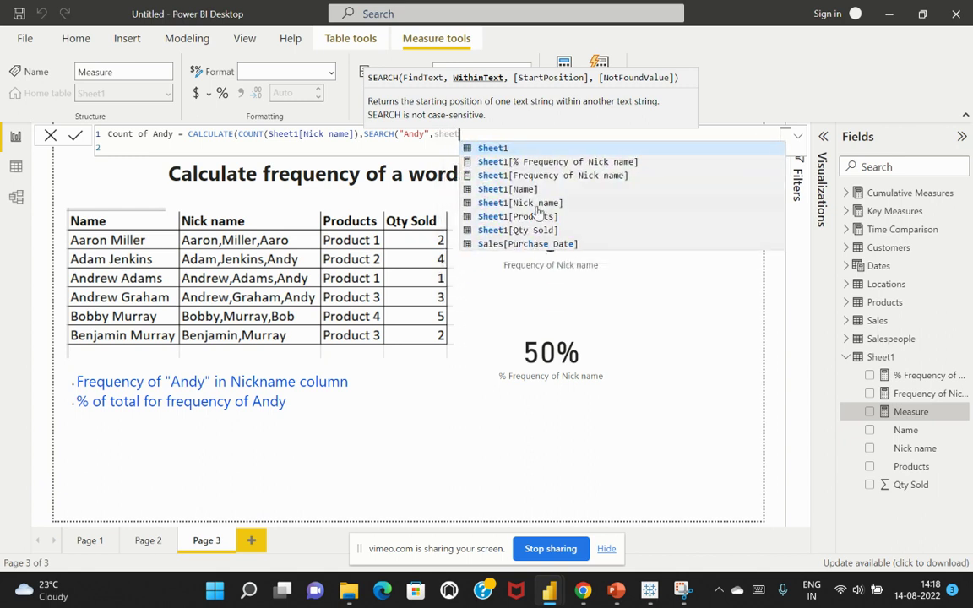
pyautogui.click(538, 207)
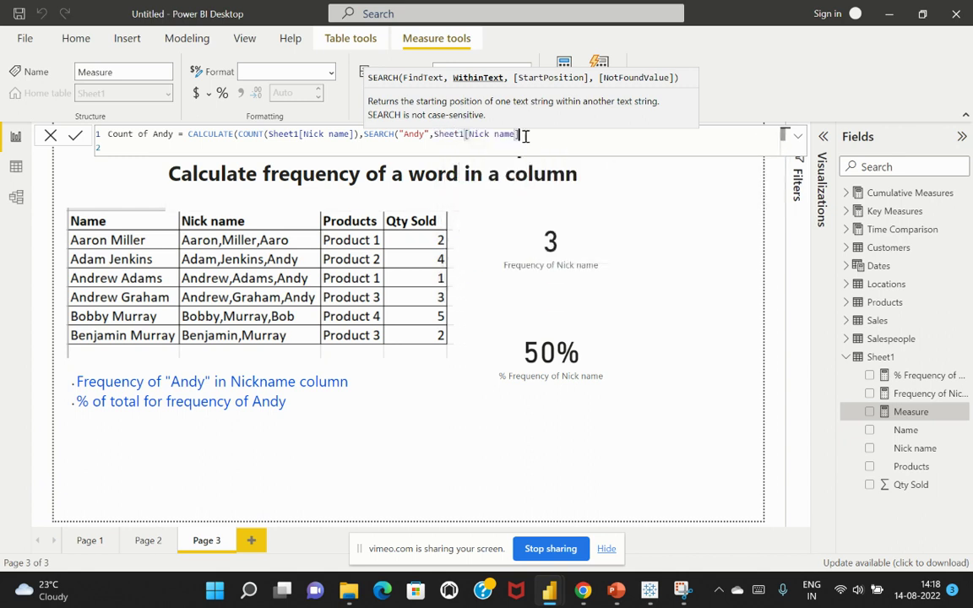
pyautogui.write(',')
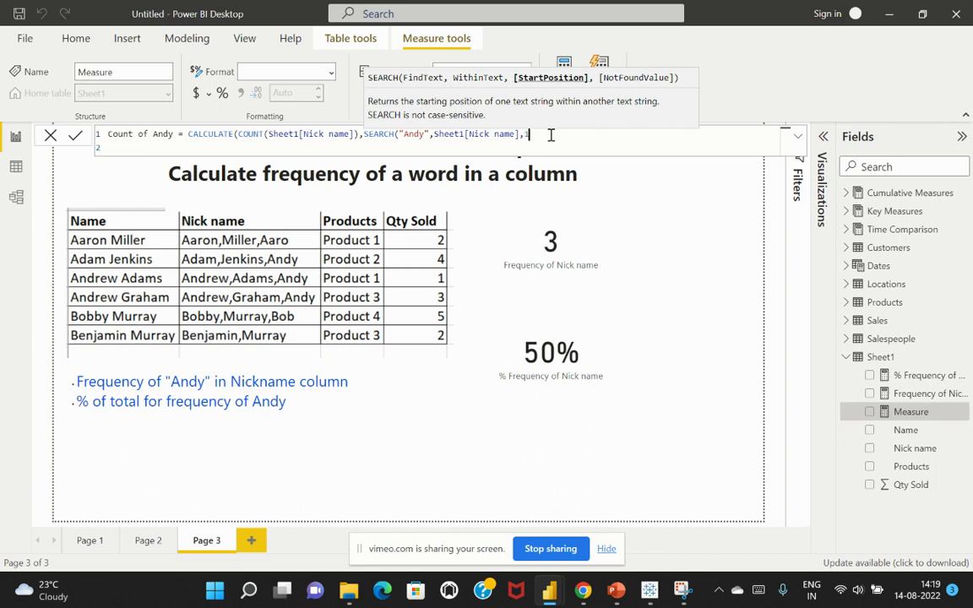
pyautogui.write('1,')
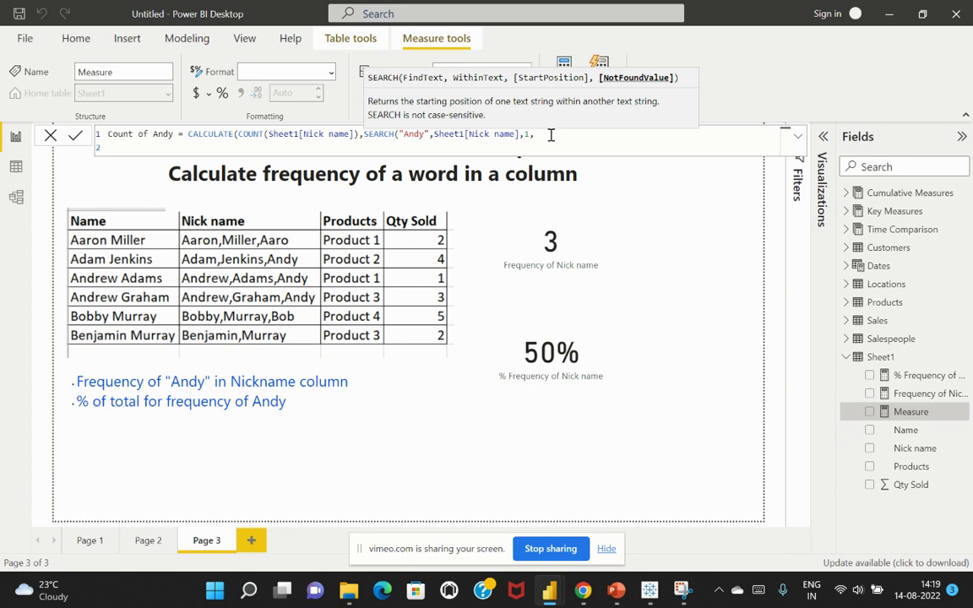
pyautogui.write('0)')
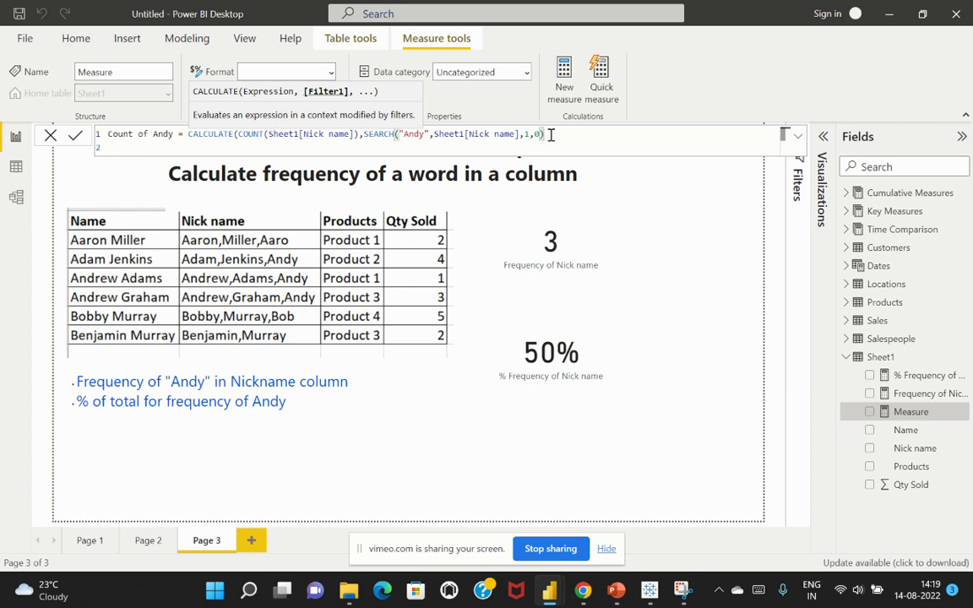
pyautogui.write(')')
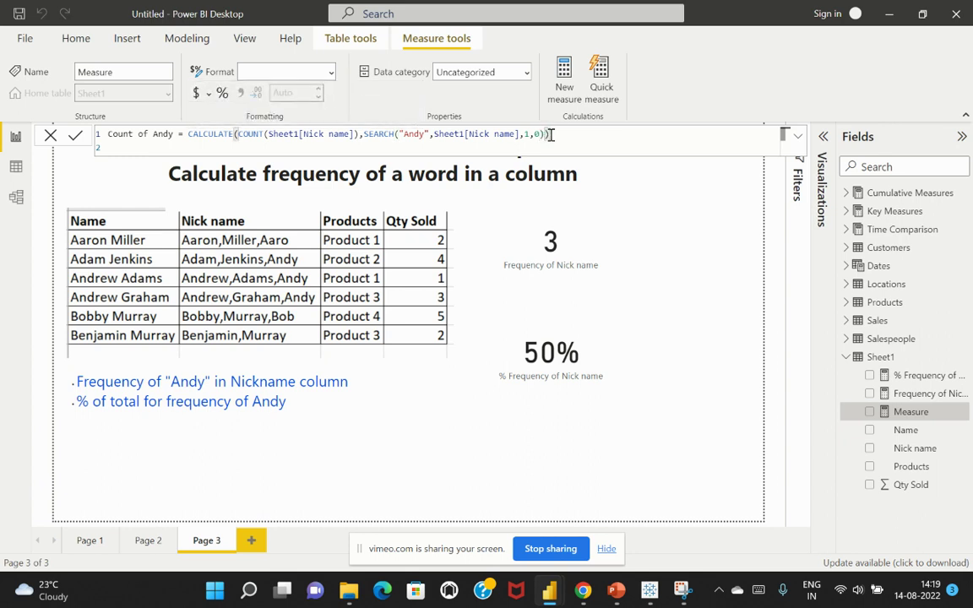
pyautogui.press('Return')
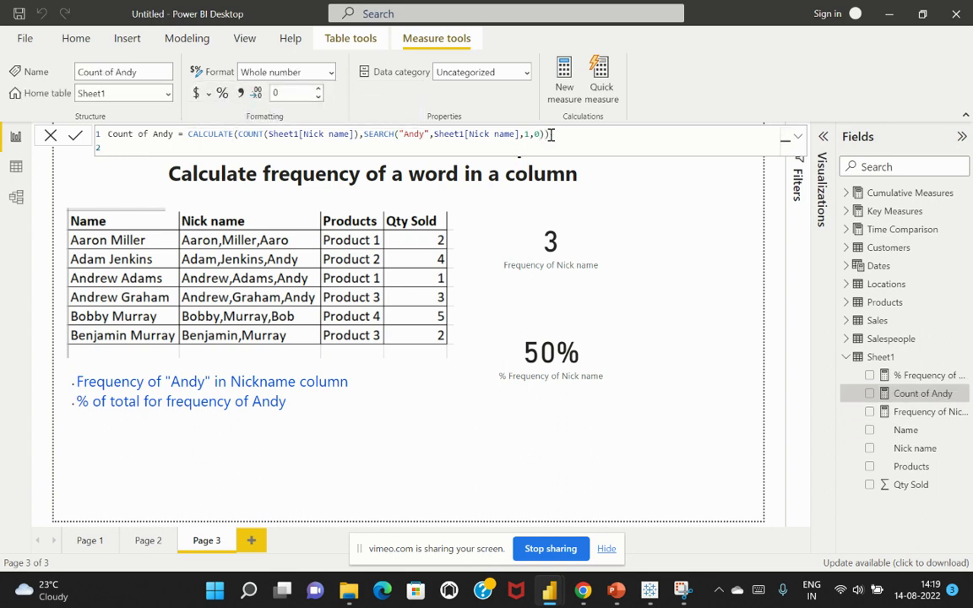
# Step: Show Count of Andy in a new card visual and place it below the percentage card
pyautogui.click(710, 354)
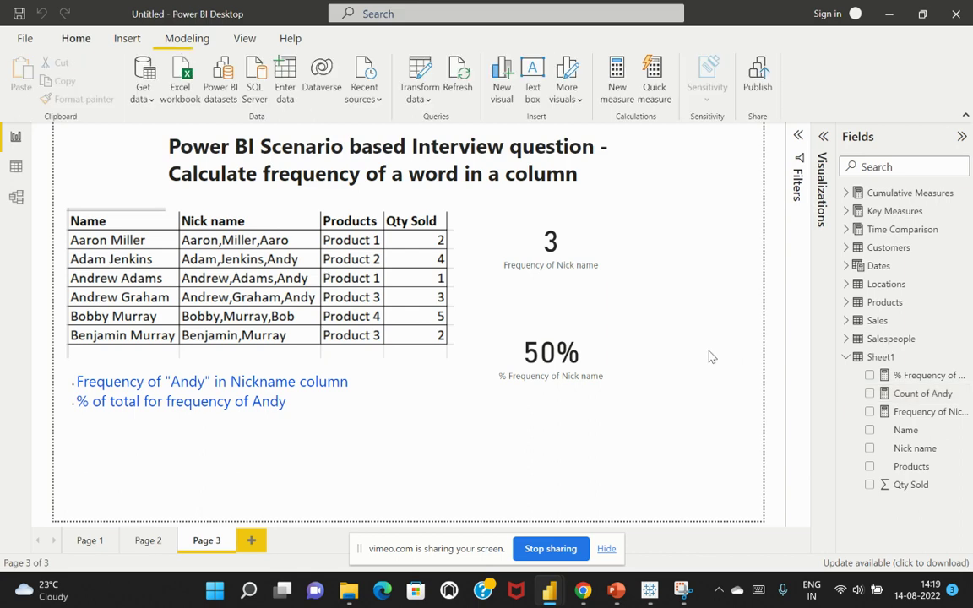
pyautogui.click(870, 394)
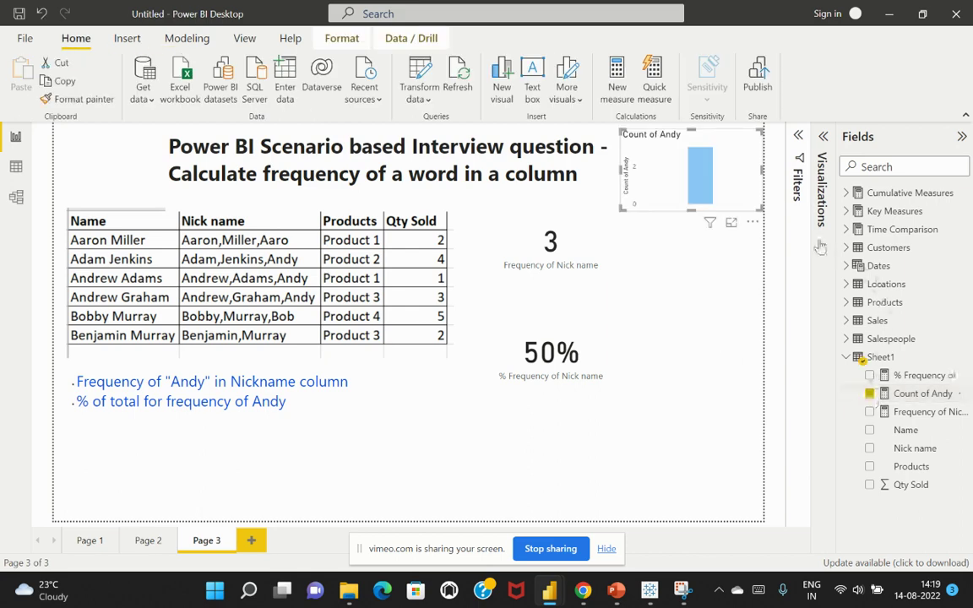
pyautogui.click(823, 137)
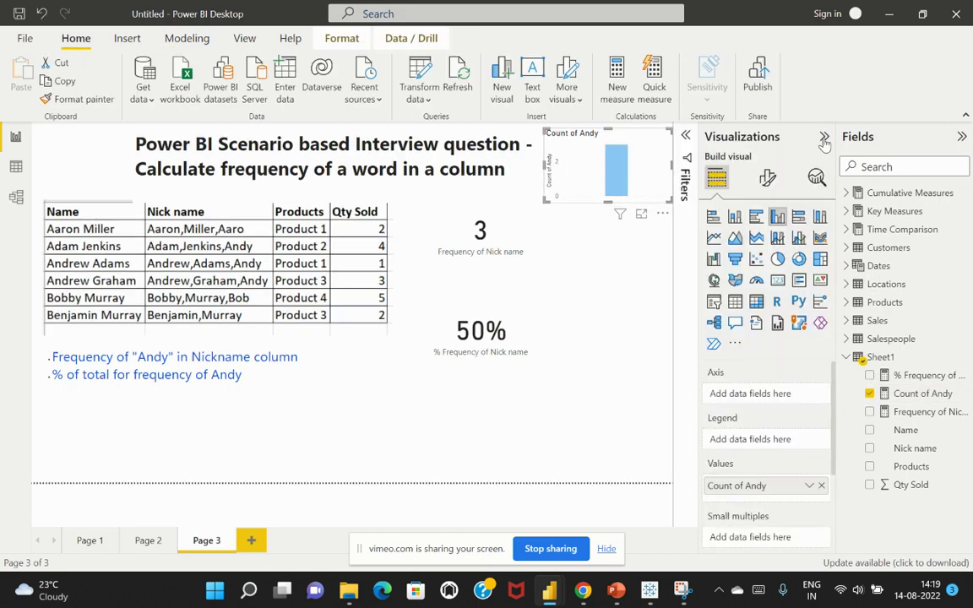
pyautogui.click(778, 282)
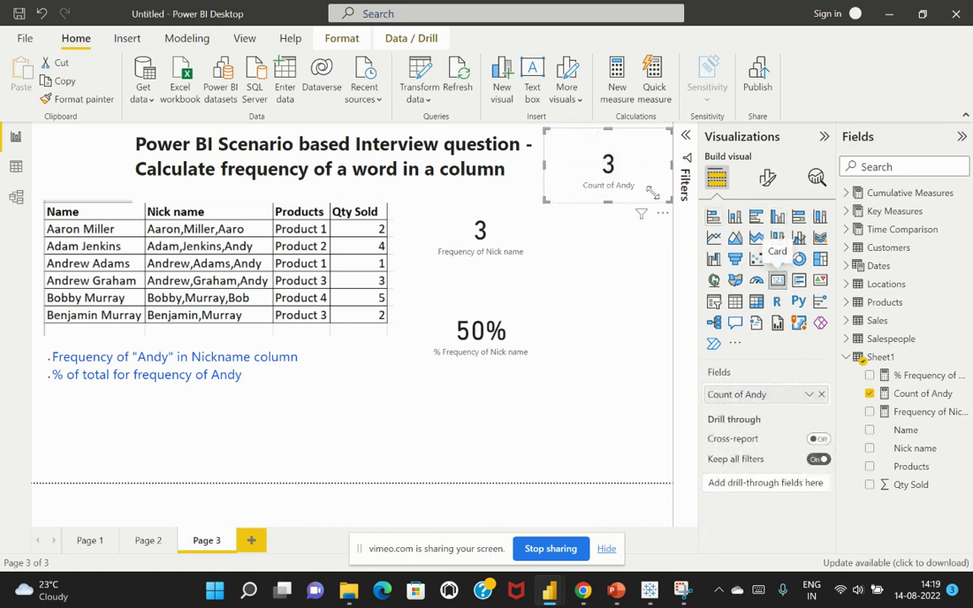
pyautogui.moveTo(664, 217); pyautogui.dragTo(515, 465)
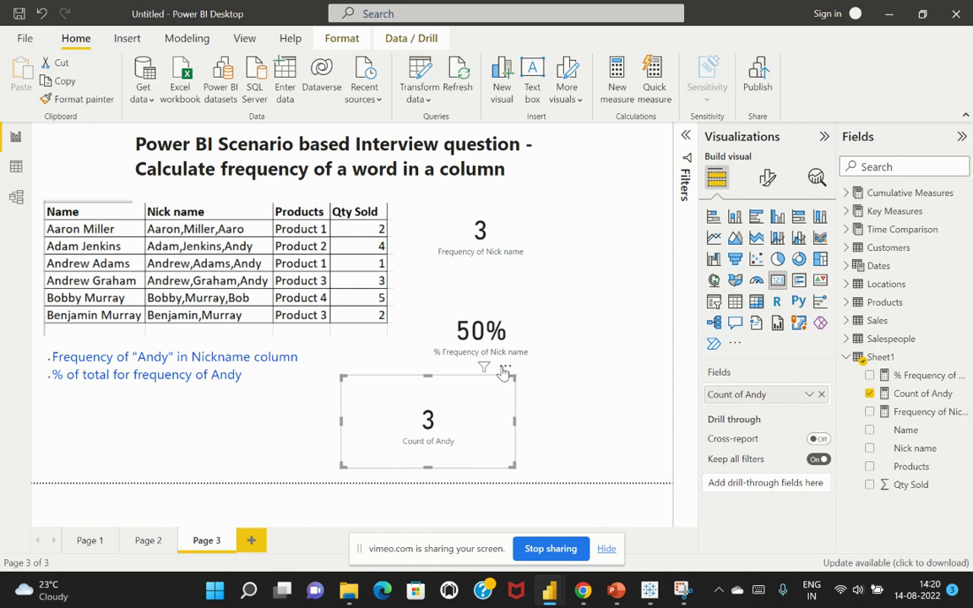
pyautogui.moveTo(504, 369); pyautogui.dragTo(450, 369)
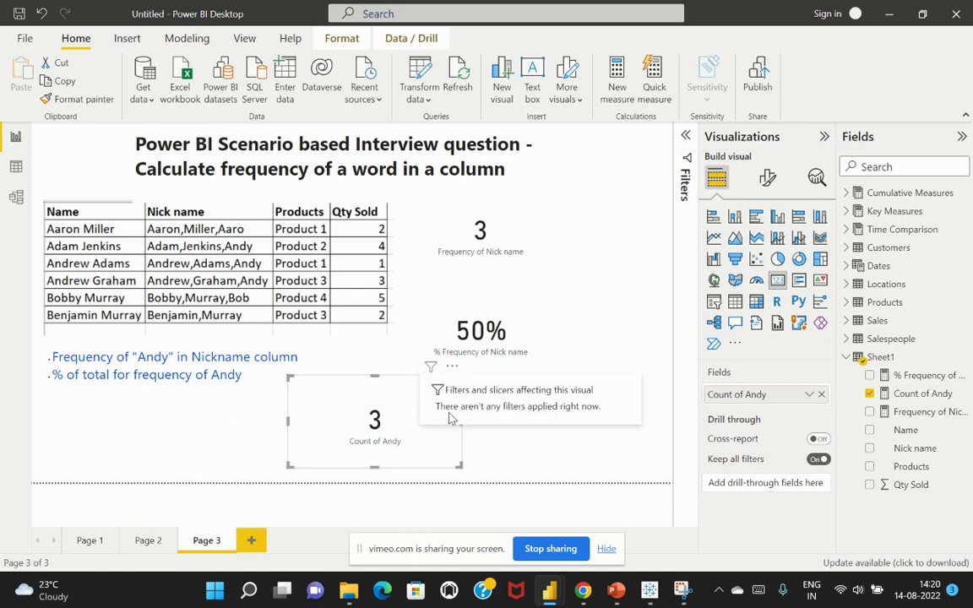
# Step: Highlight the "% of total for frequency of Andy" requirement in the text box
pyautogui.moveTo(49, 356)
pyautogui.mouseDown()
pyautogui.moveTo(299, 357)
pyautogui.moveTo(256, 376)
pyautogui.moveTo(54, 376)
pyautogui.mouseUp()
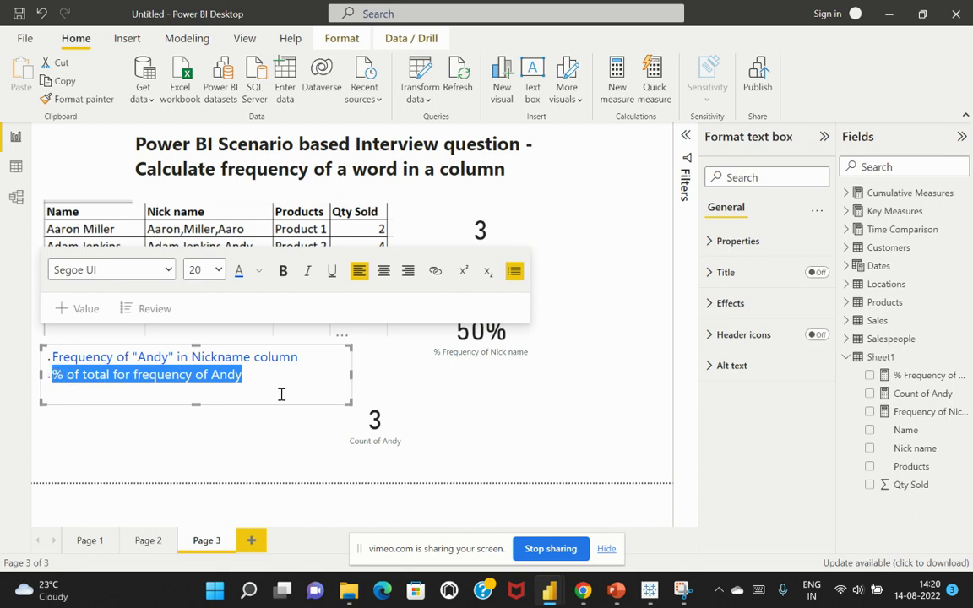
# Step: Add a text box with the scratch note 3/6 and remove it from the report page
pyautogui.click(405, 420)
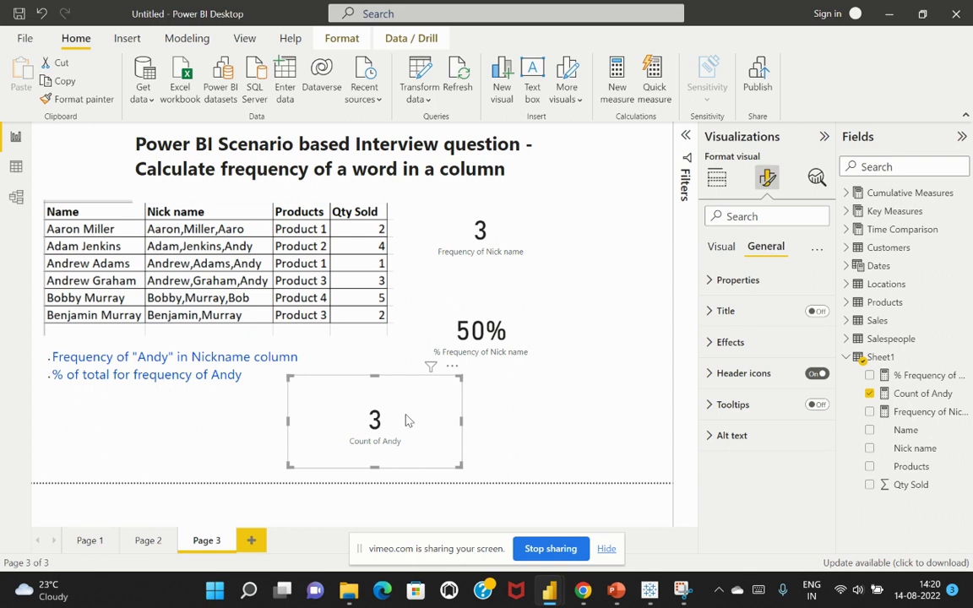
pyautogui.click(469, 374)
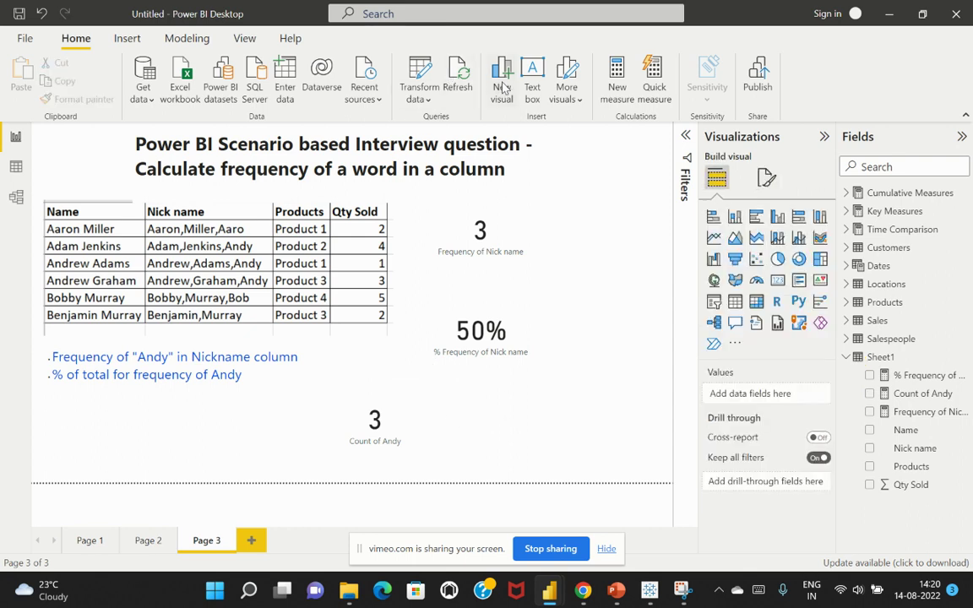
pyautogui.click(532, 80)
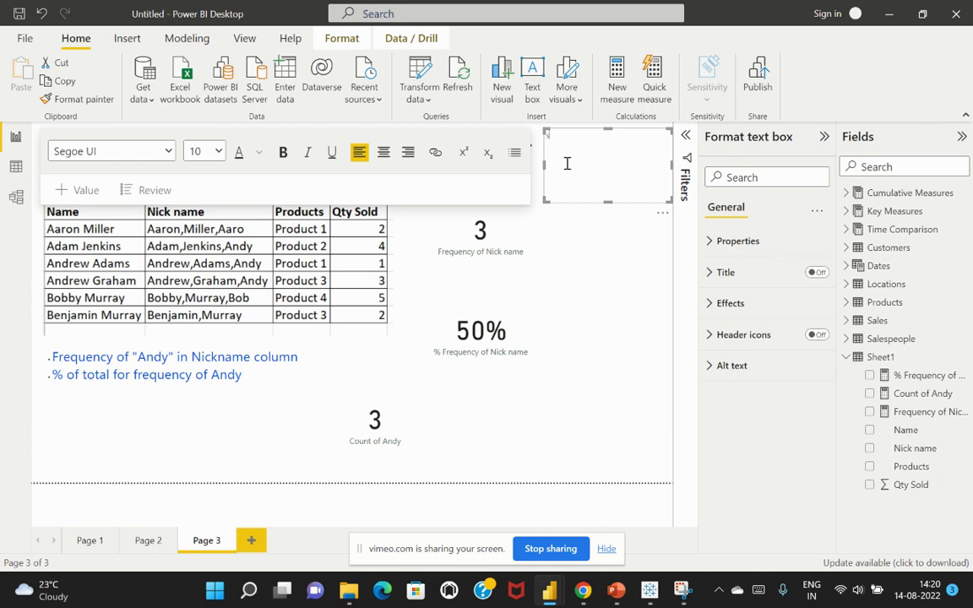
pyautogui.write('su')
pyautogui.write('%')
pyautogui.write('6')
pyautogui.moveTo(559, 136); pyautogui.dragTo(547, 142)
pyautogui.click(662, 213)
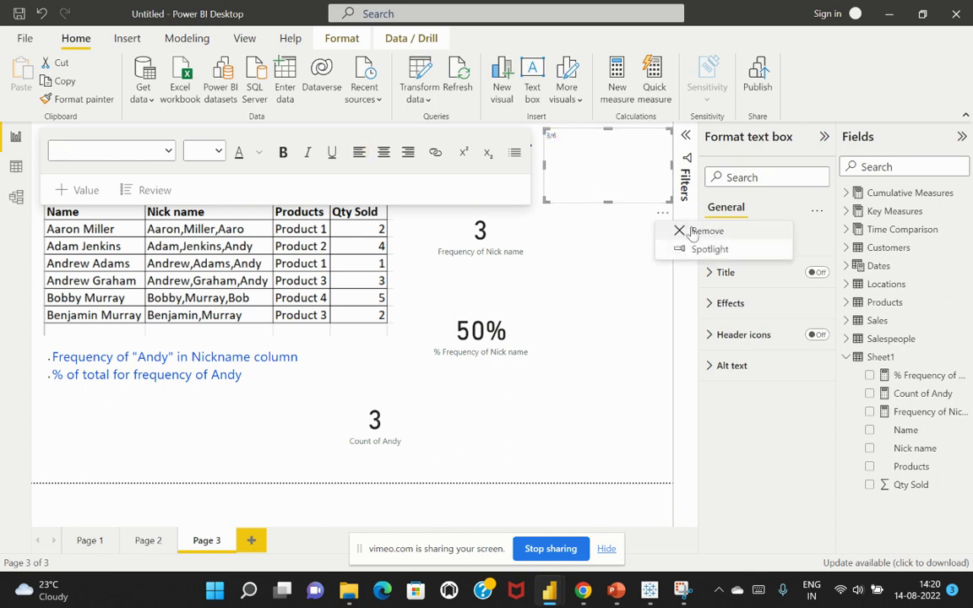
pyautogui.click(705, 230)
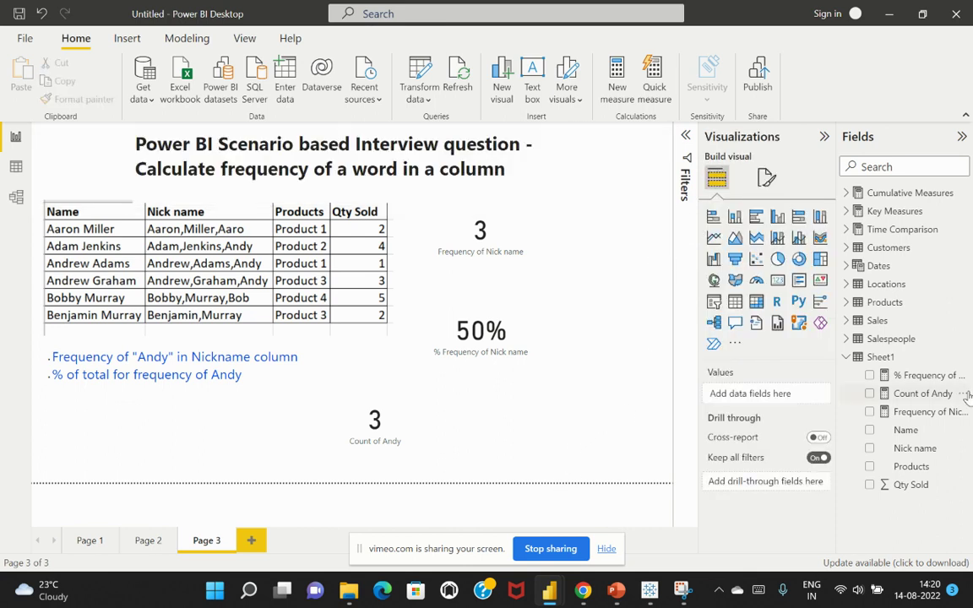
# Step: Create a new measure in the Sheet1 table and name it % of Andy
pyautogui.click(900, 361)
pyautogui.click(963, 358)
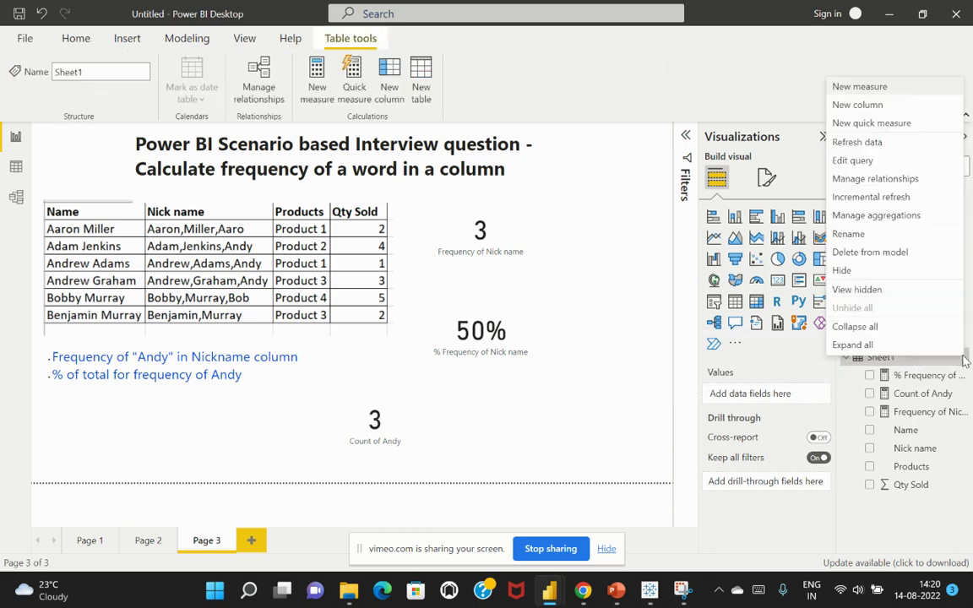
pyautogui.click(868, 87)
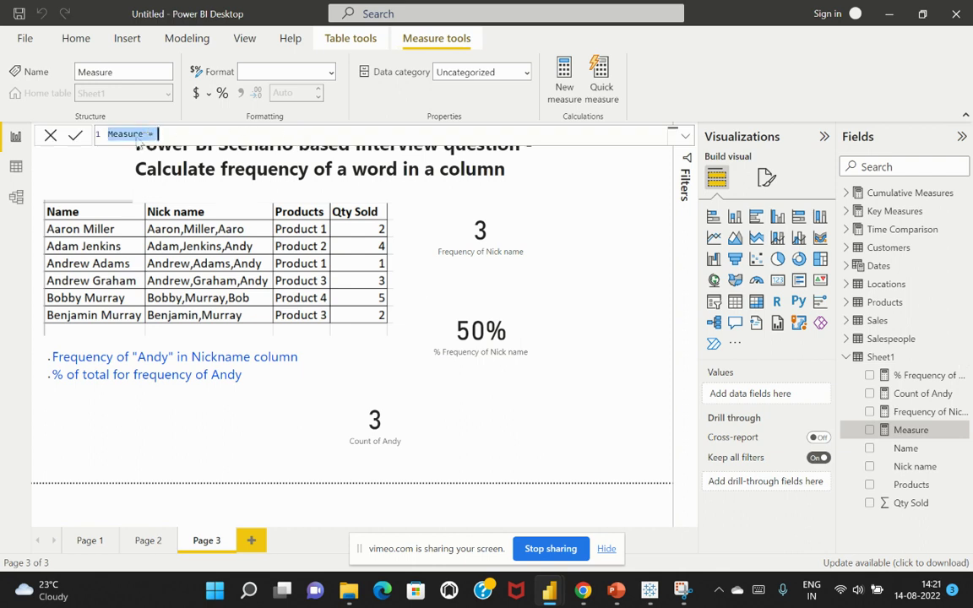
pyautogui.click(136, 135)
pyautogui.doubleClick(129, 133)
pyautogui.write('% o')
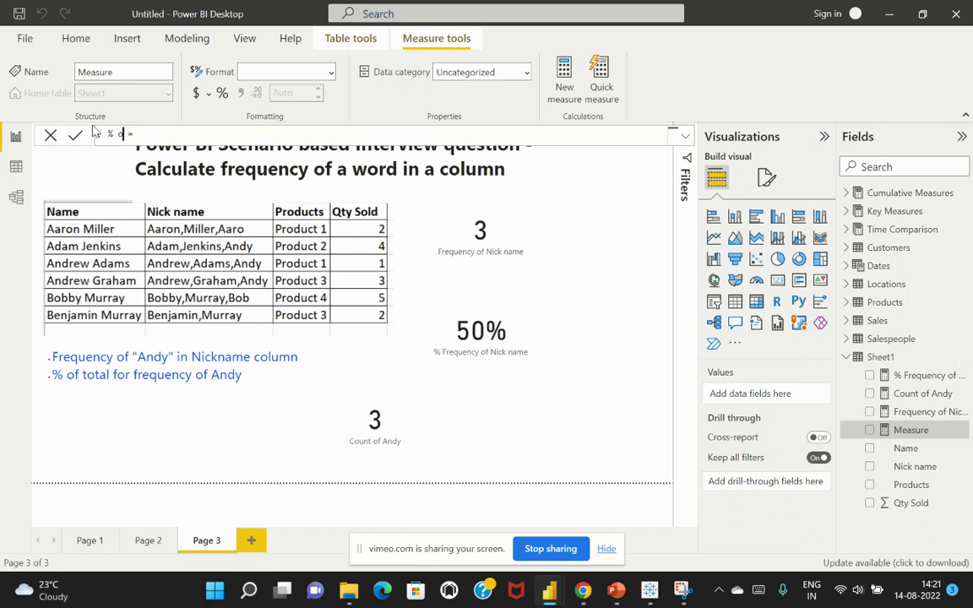
pyautogui.write('f Andy')
# Step: Start the measure's formula with DIVIDE and use [Count of Andy] as the numerator
pyautogui.click(197, 133)
pyautogui.write('di')
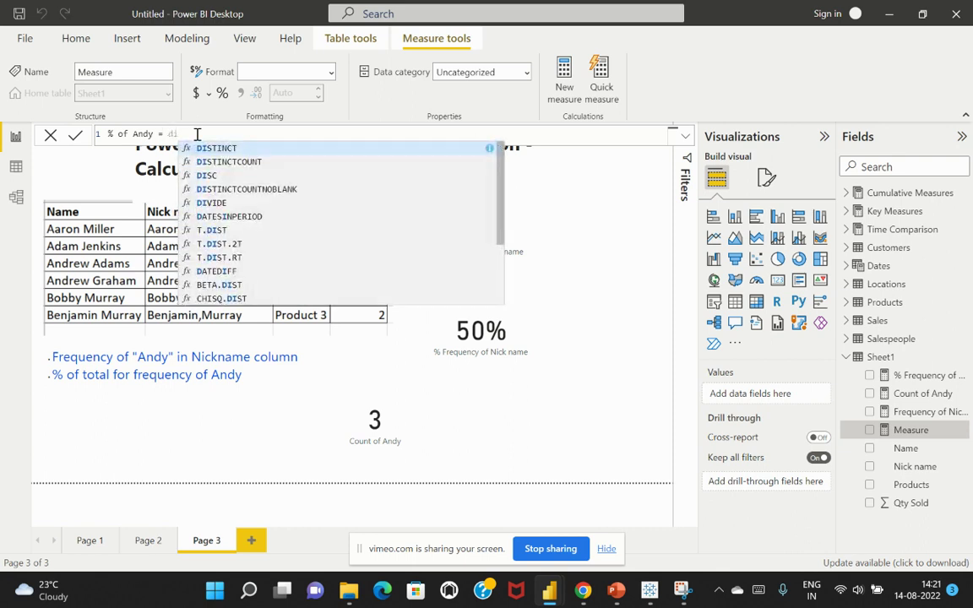
pyautogui.write('v')
pyautogui.press('Tab')
pyautogui.write('(')
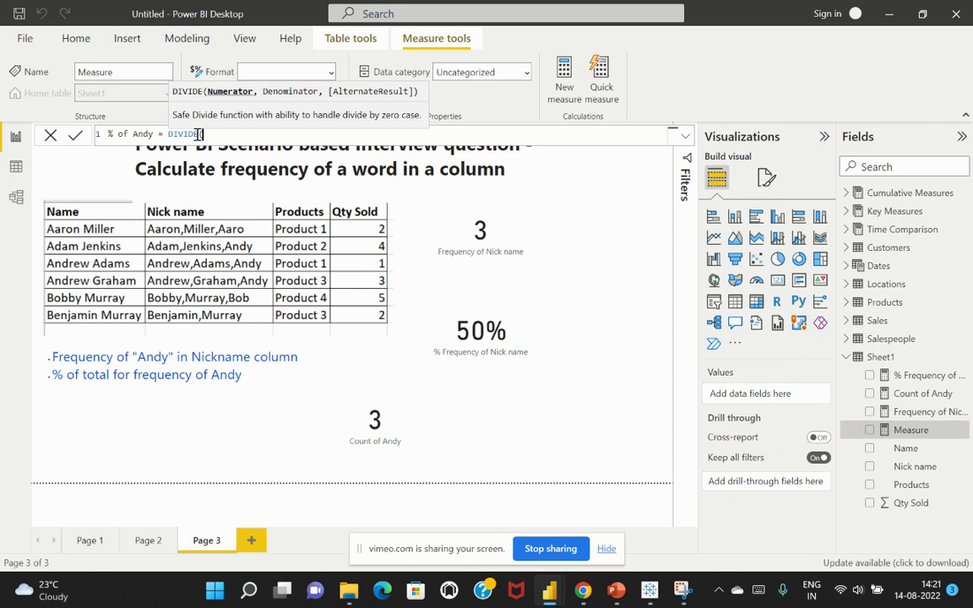
pyautogui.write('count')
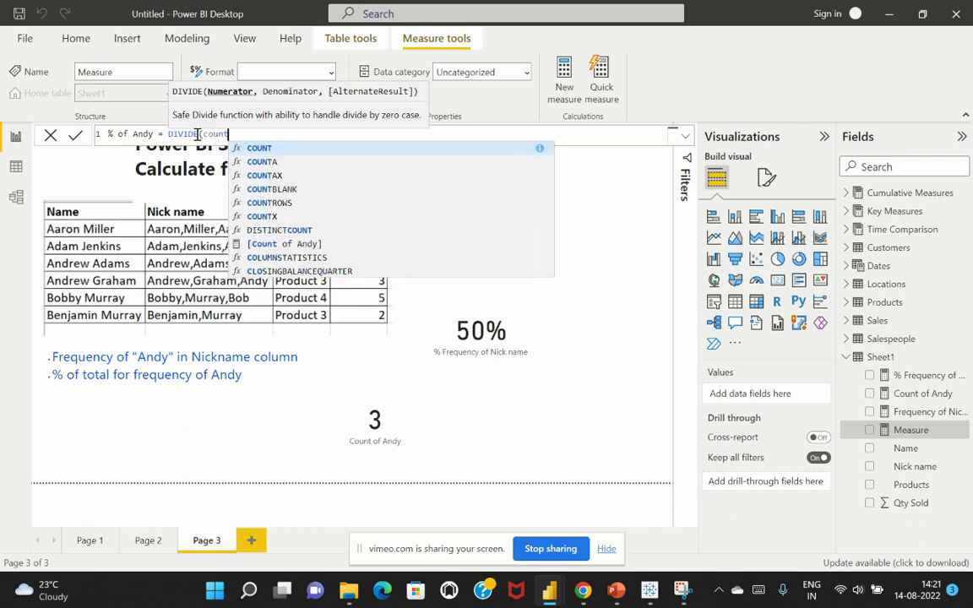
pyautogui.click(270, 243)
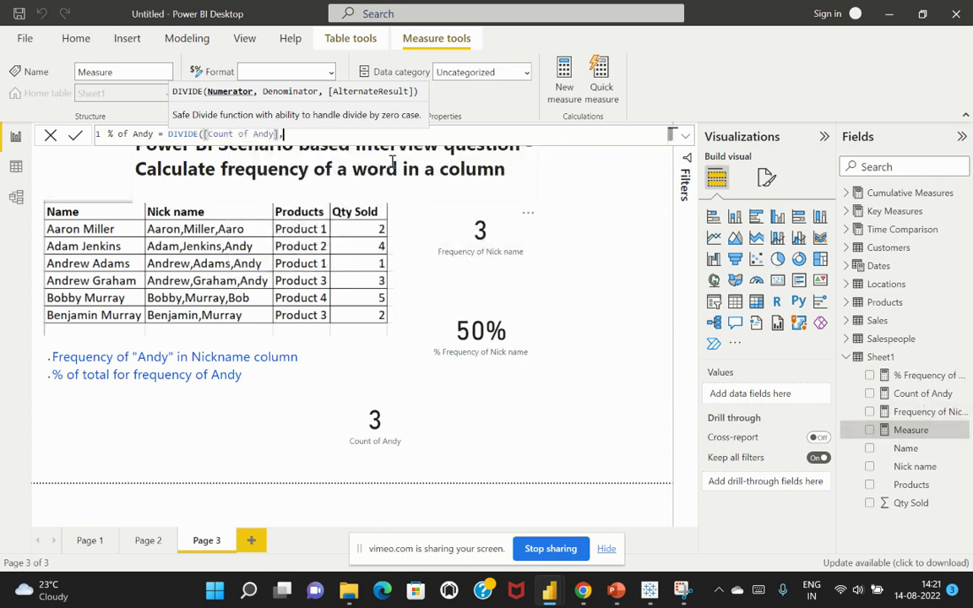
pyautogui.write(',')
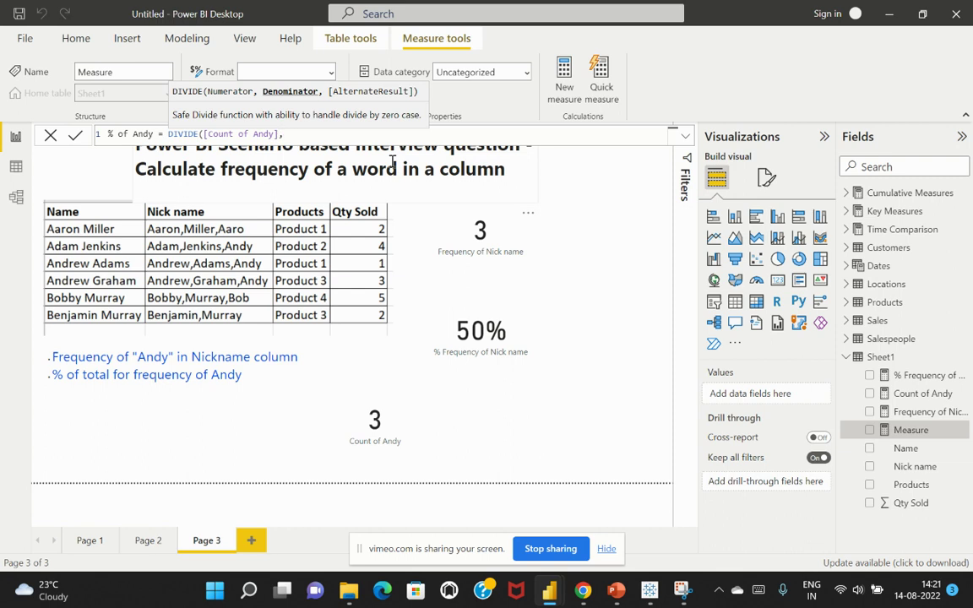
# Step: Use COUNTROWS(Sheet1) as the DIVIDE denominator, close the formula and commit the measure
pyautogui.write('countrows')
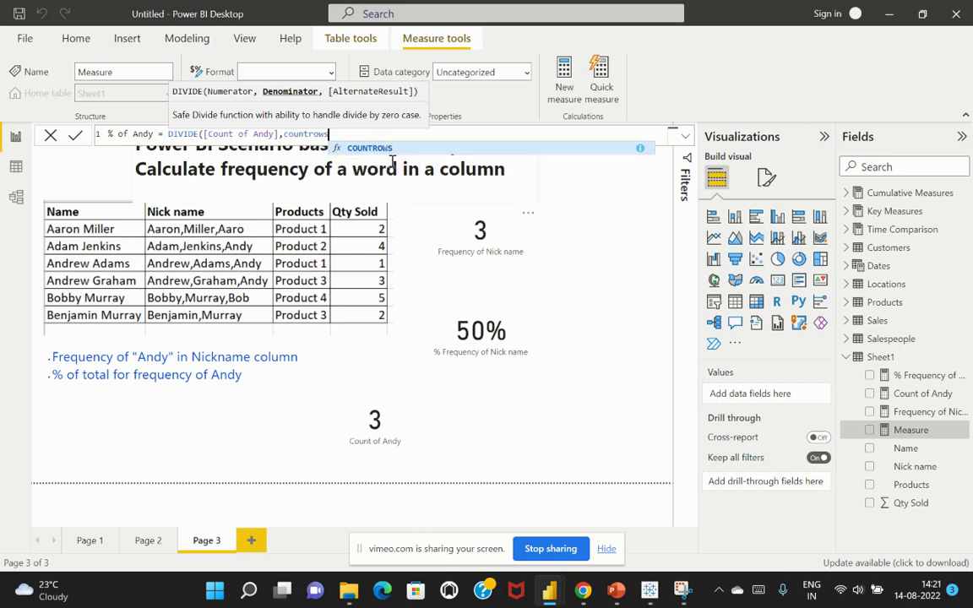
pyautogui.press('Tab')
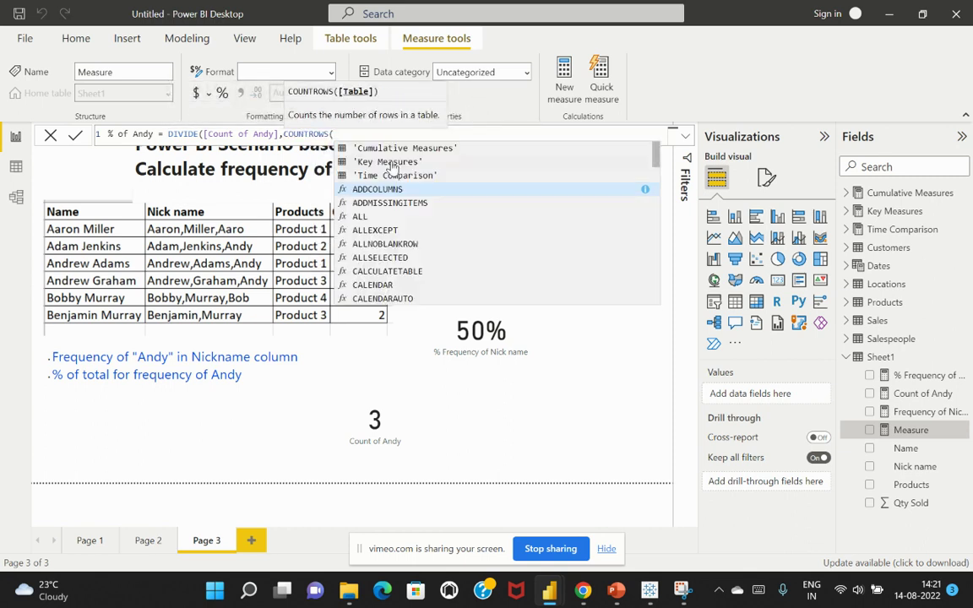
pyautogui.write('sheet')
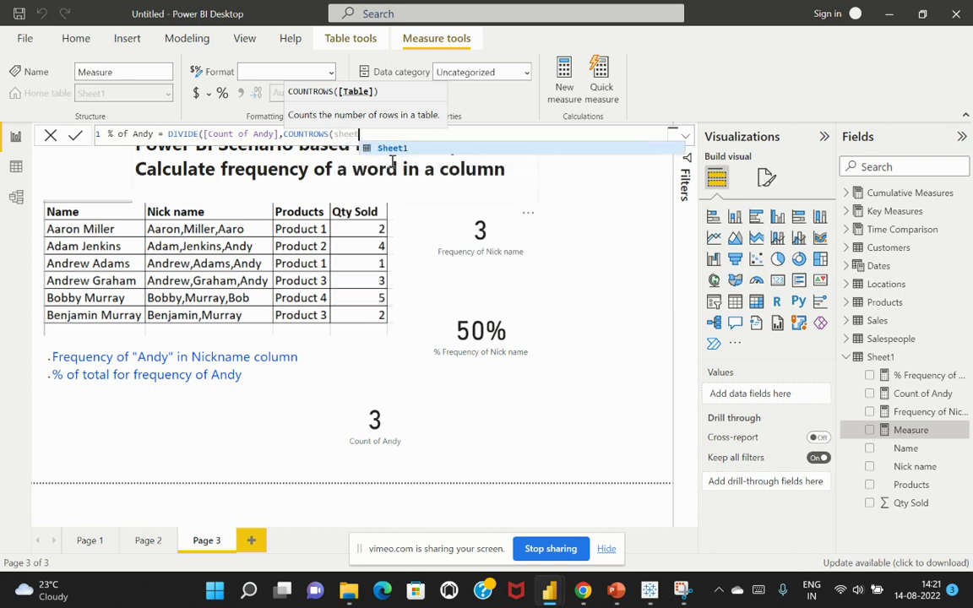
pyautogui.click(399, 151)
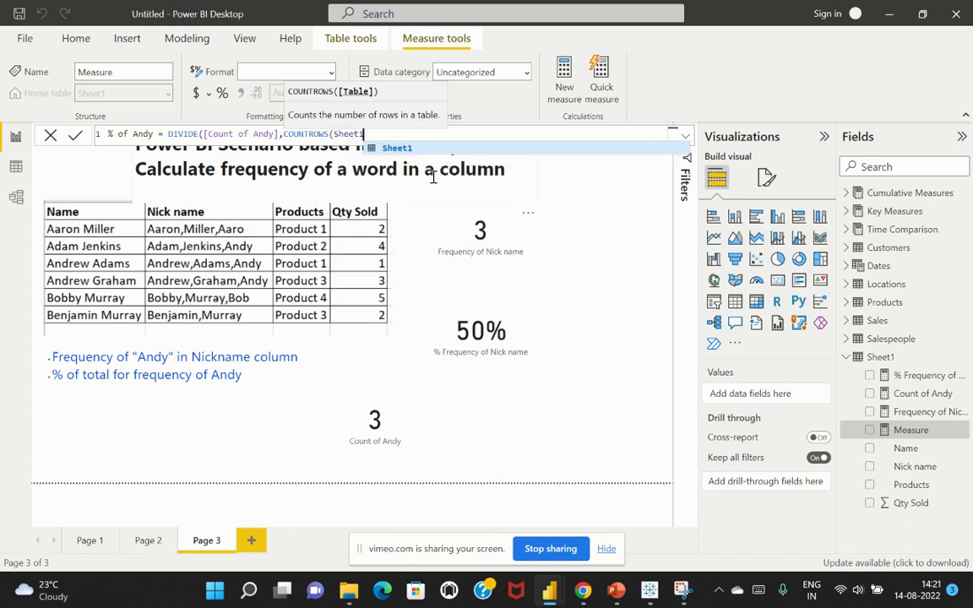
pyautogui.write(')')
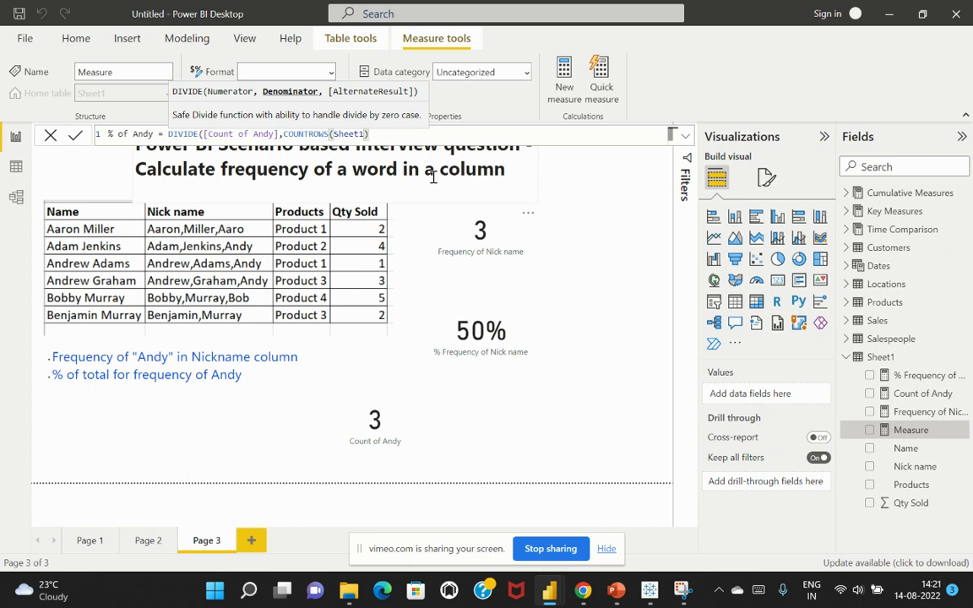
pyautogui.write(')')
pyautogui.press('Return')
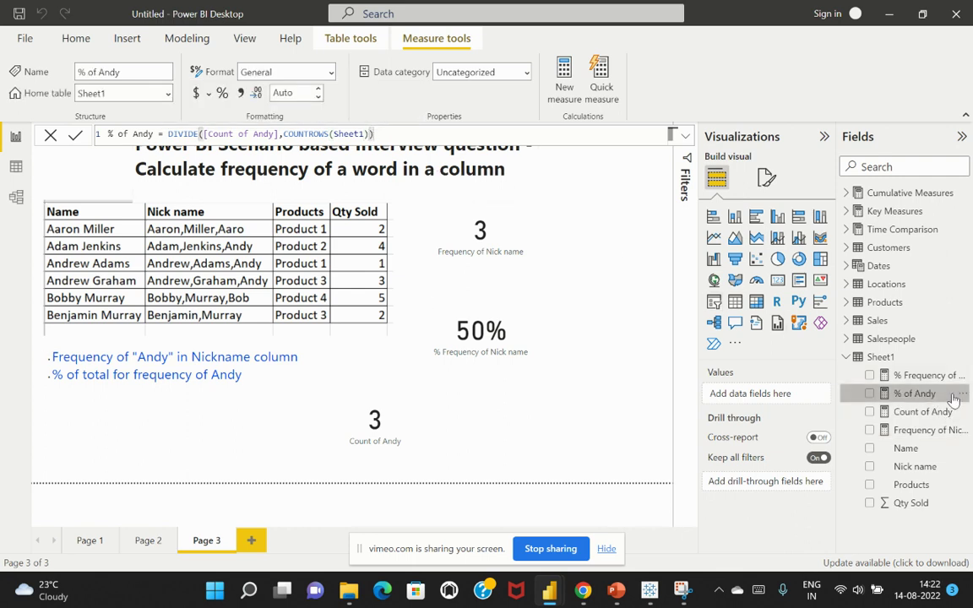
# Step: Format the % of Andy measure as a percentage with 0 decimal places
pyautogui.moveTo(953, 399)
pyautogui.mouseDown()
pyautogui.moveTo(785, 392)
pyautogui.moveTo(944, 397)
pyautogui.mouseUp()
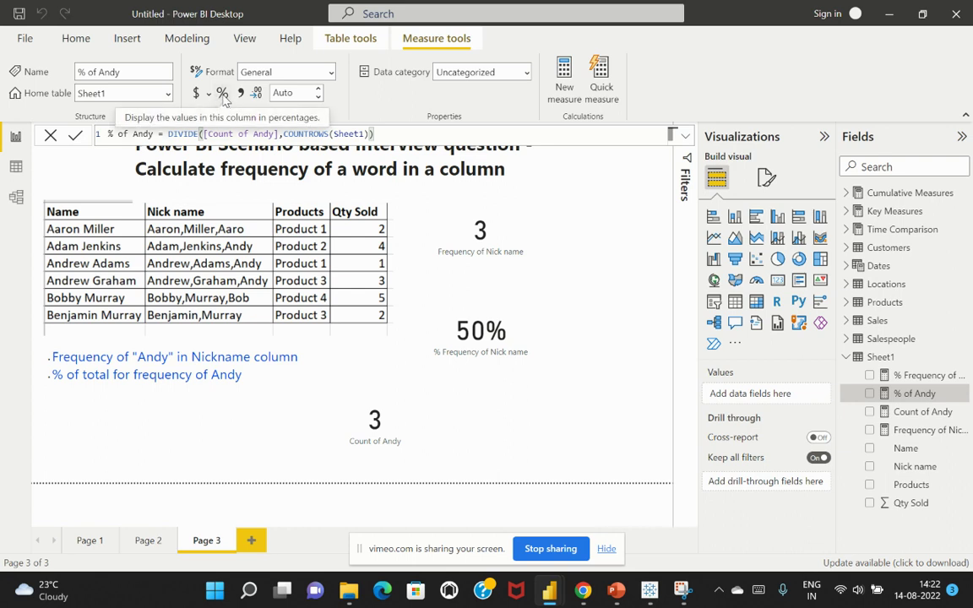
pyautogui.click(222, 93)
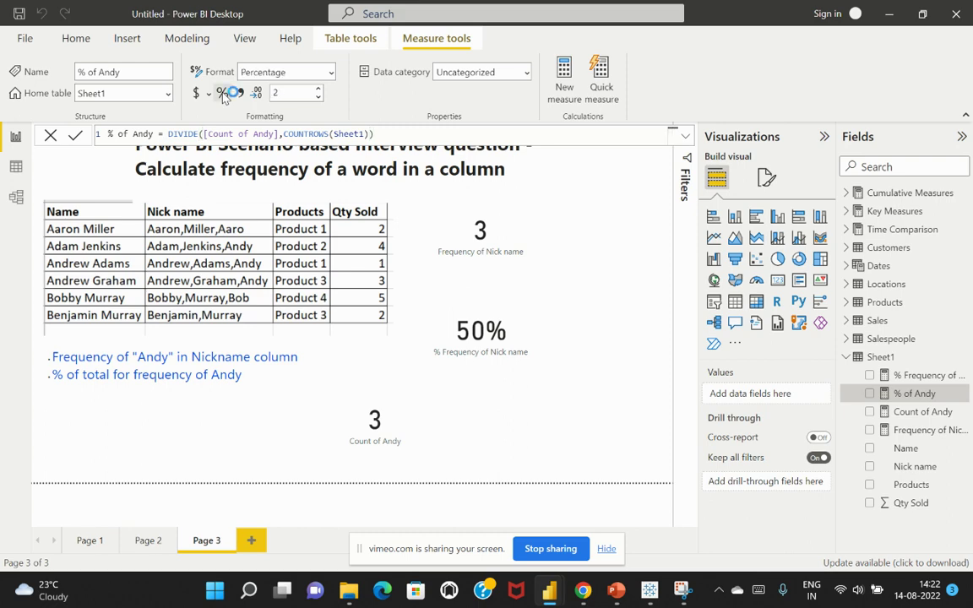
pyautogui.click(319, 98)
pyautogui.click(318, 98)
# Step: Show % of Andy in a new card visual and place it beside the Count of Andy card
pyautogui.click(869, 394)
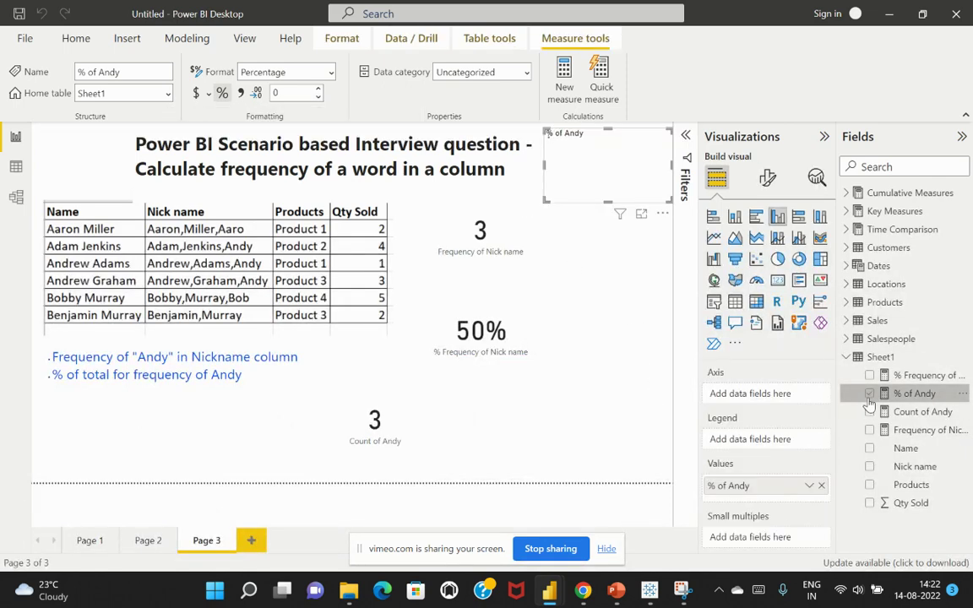
pyautogui.click(777, 279)
pyautogui.moveTo(659, 224); pyautogui.dragTo(554, 473)
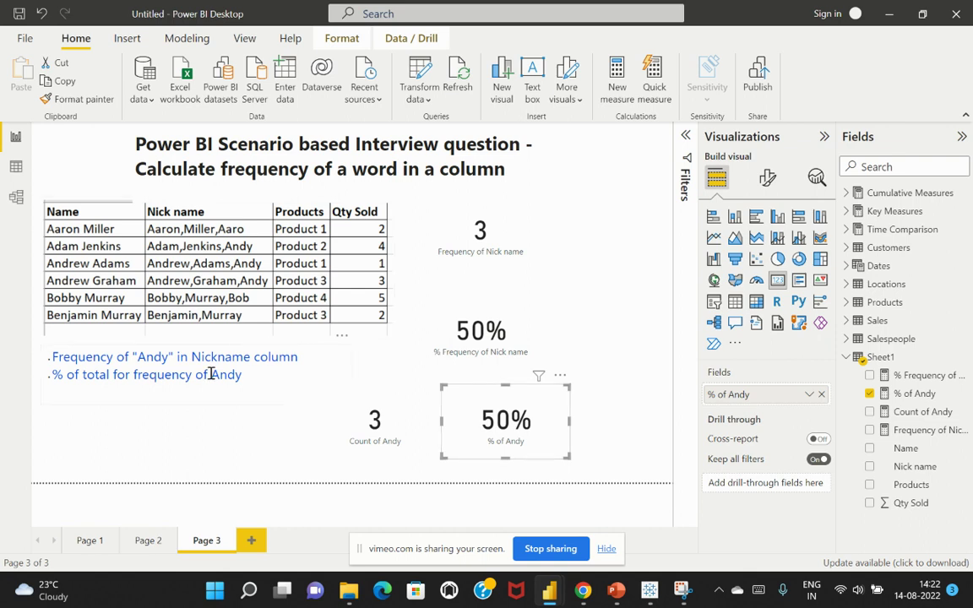
# Step: Highlight both requirement lines in the text box and clear the selection
pyautogui.moveTo(279, 377); pyautogui.dragTo(48, 357)
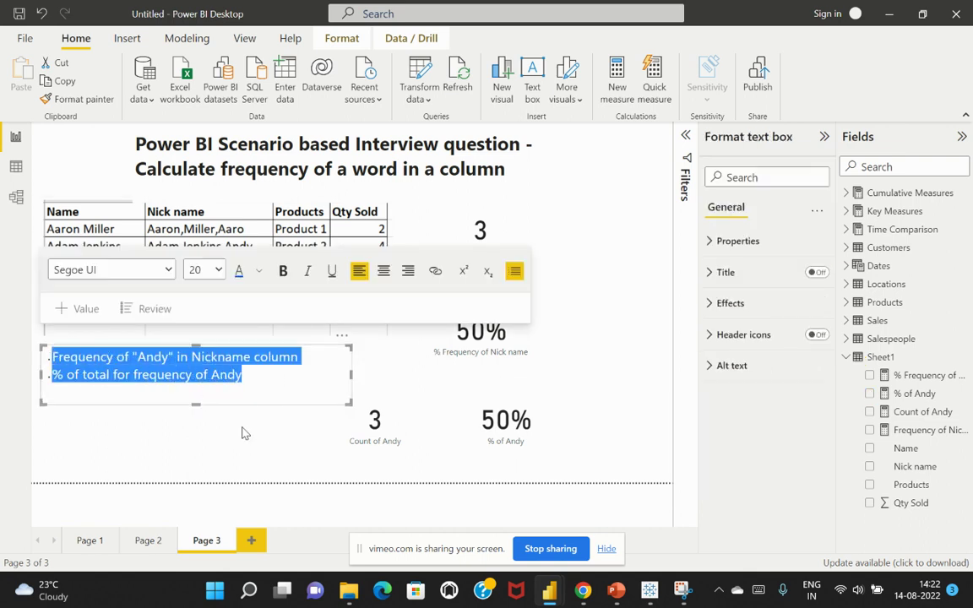
pyautogui.click(243, 432)
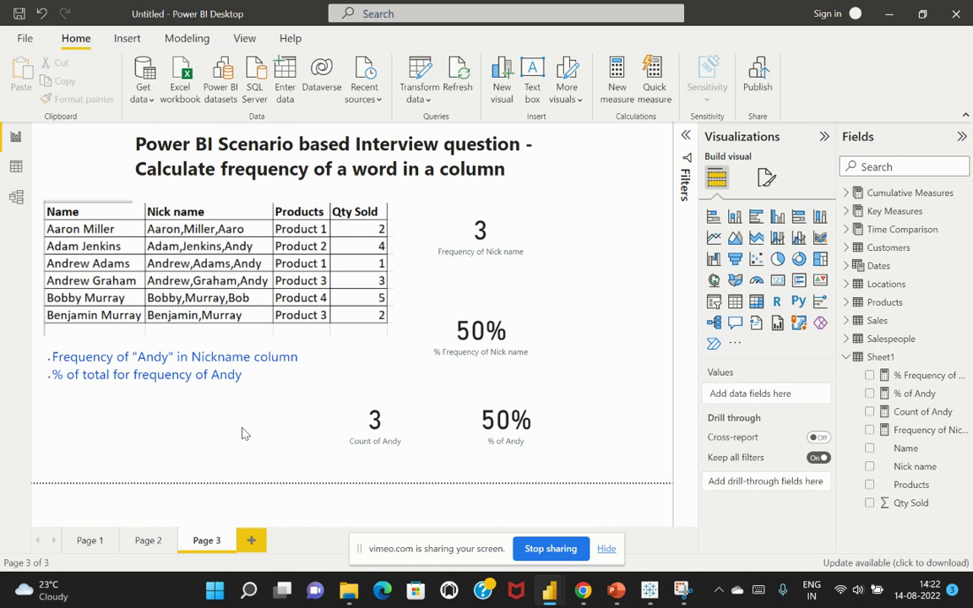